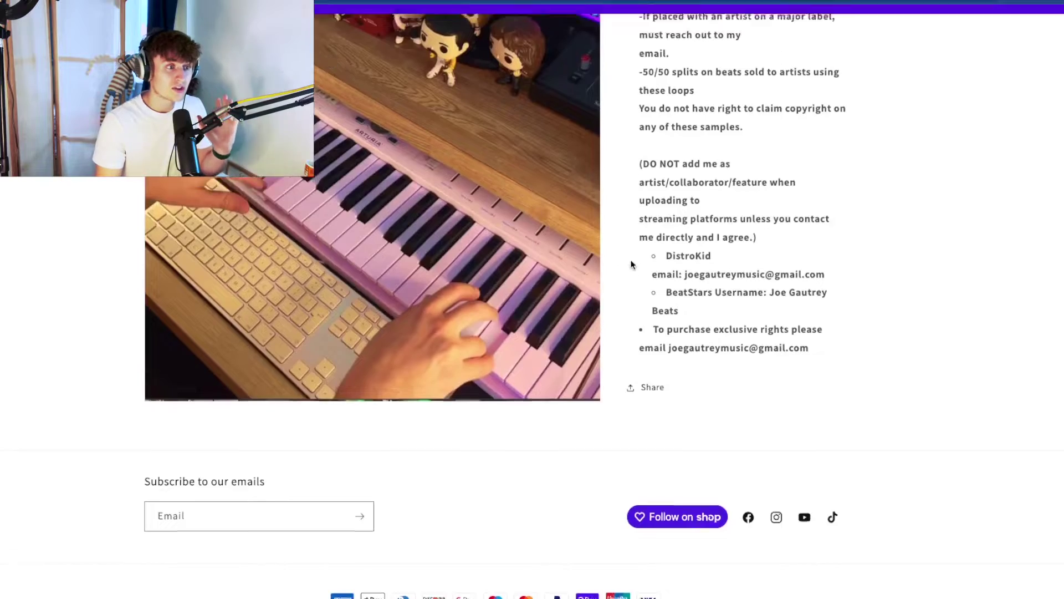
Browse the free download samples and the paid sample packs on the sample pack website
{"action": "key", "text": "alt+Left"}
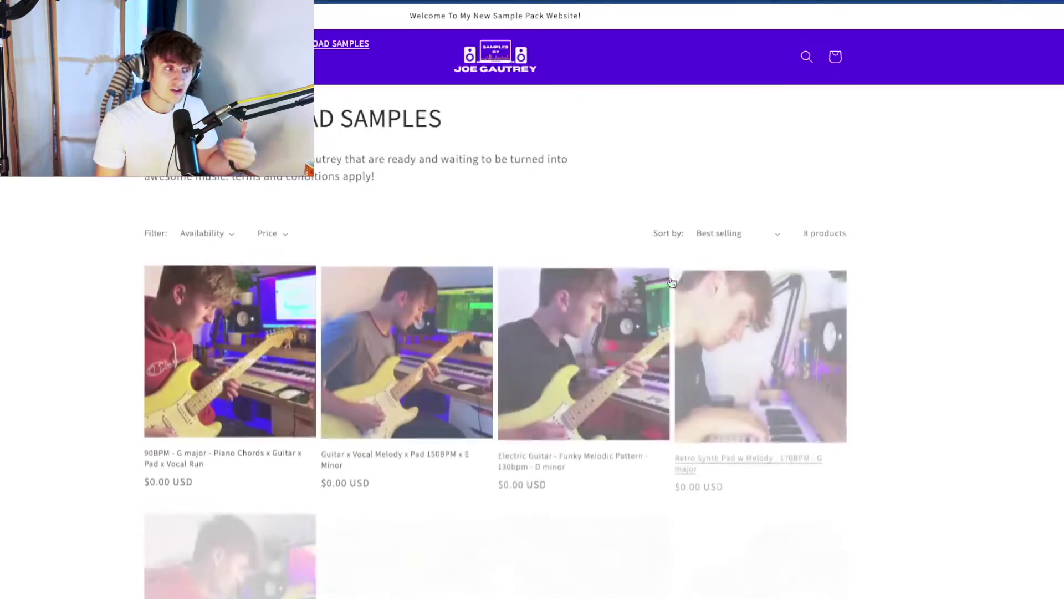
{"action": "scroll", "coordinate": [681, 288], "scroll_direction": "down", "scroll_amount": 6}
{"action": "scroll", "coordinate": [681, 289], "scroll_direction": "up", "scroll_amount": 5}
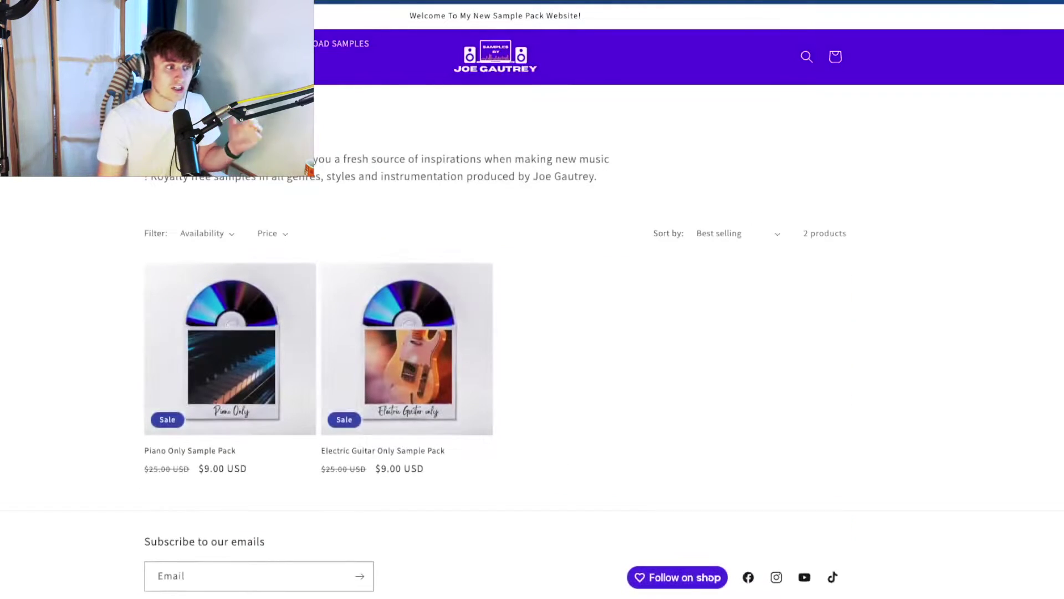
{"action": "scroll", "coordinate": [535, 332], "scroll_direction": "down", "scroll_amount": 1}
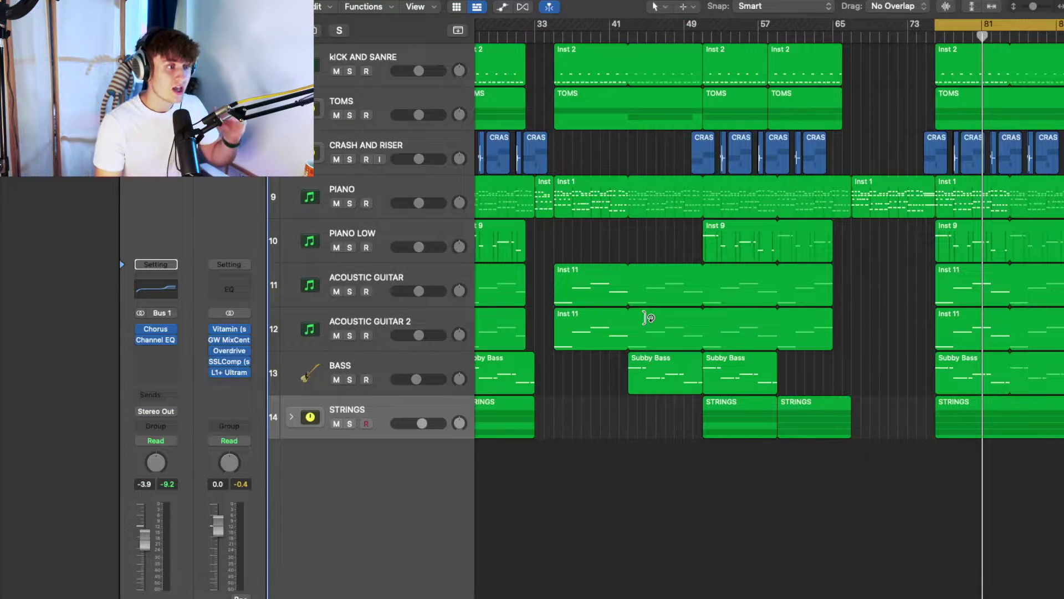
Switch to Logic Pro, solo the PIANO track and view its Kontakt 7 instrument, The Maverick
{"action": "left_click", "coordinate": [350, 204]}
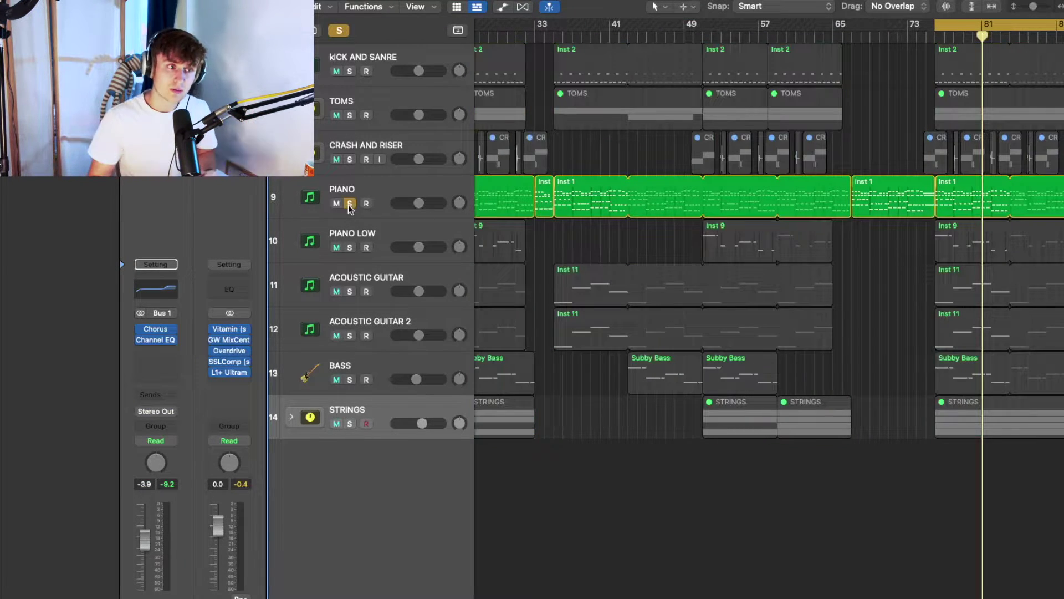
{"action": "left_click", "coordinate": [413, 192]}
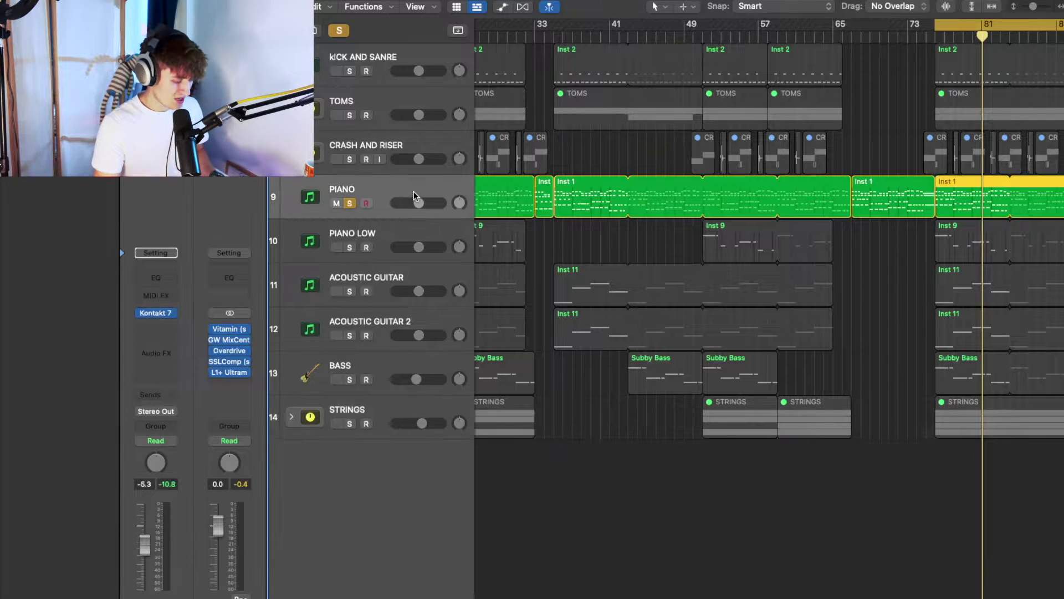
{"action": "left_click", "coordinate": [154, 313]}
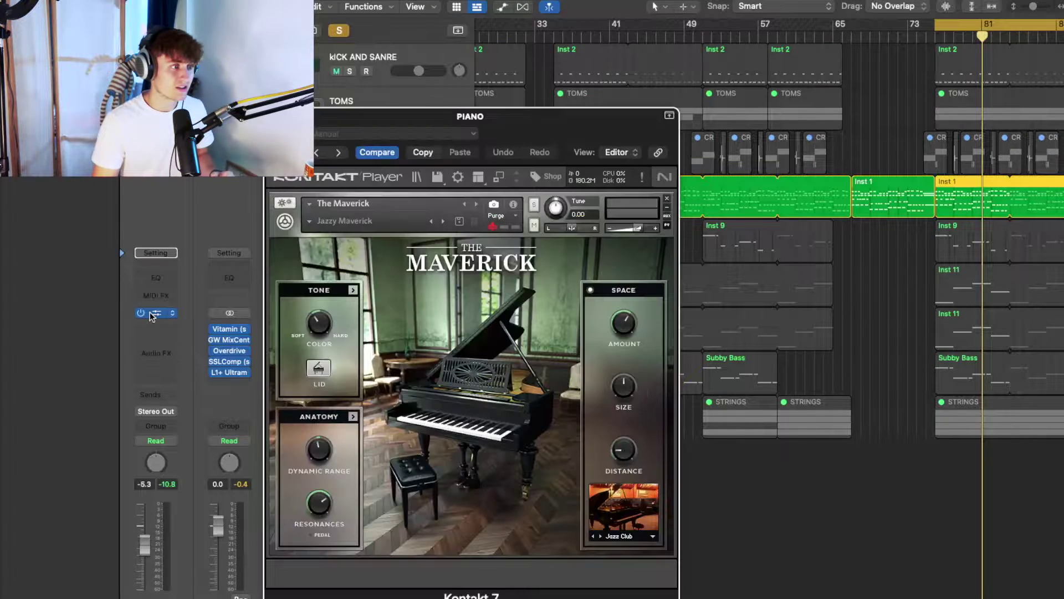
{"action": "left_click_drag", "start_coordinate": [587, 136], "coordinate": [615, 84]}
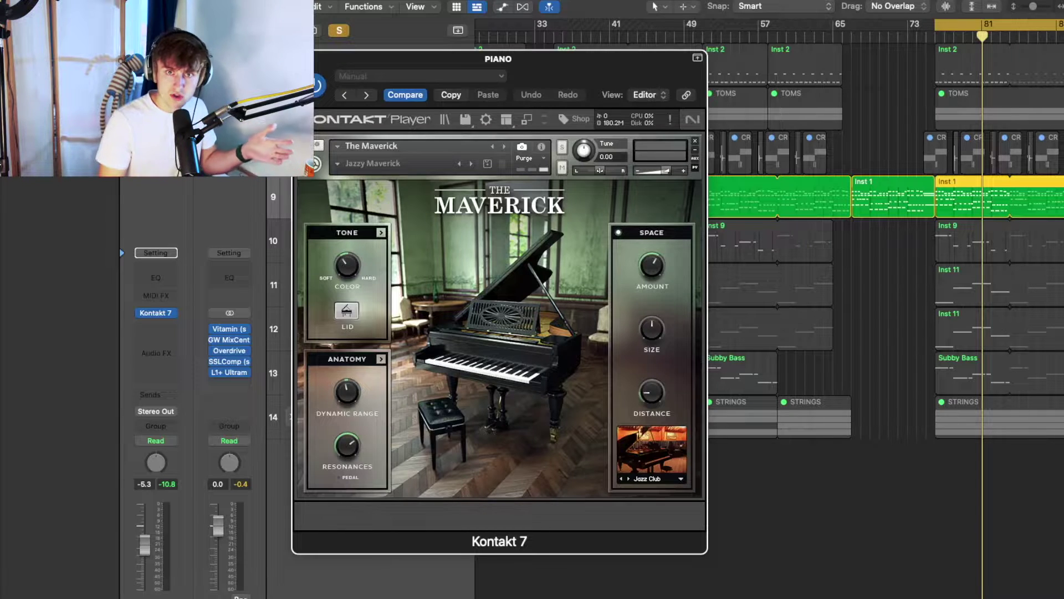
{"action": "key", "text": "super+w"}
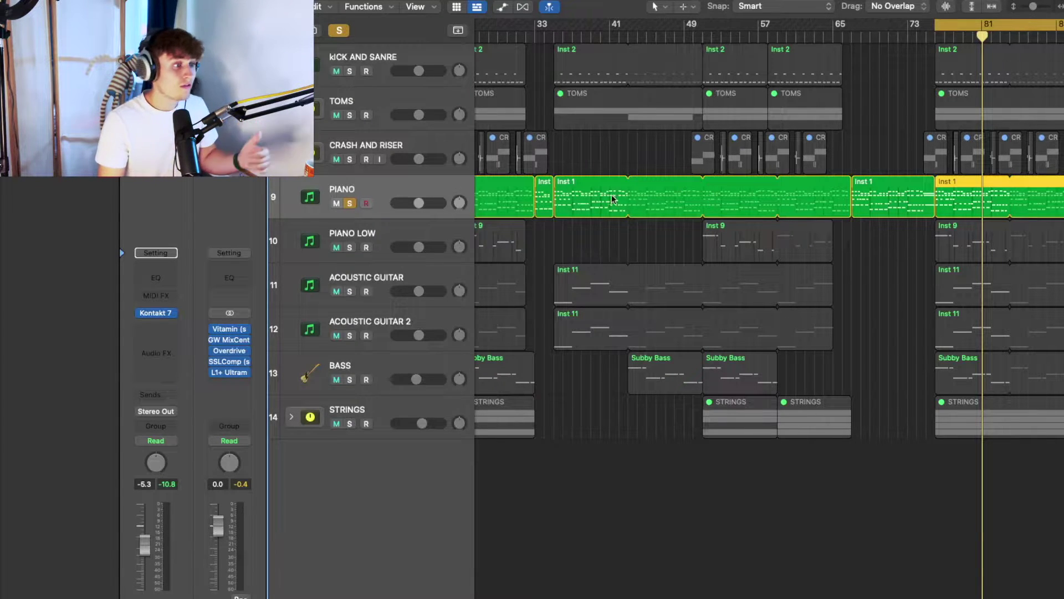
Play the soloed PIANO track from the start of the cycle region
{"action": "left_click", "coordinate": [933, 40]}
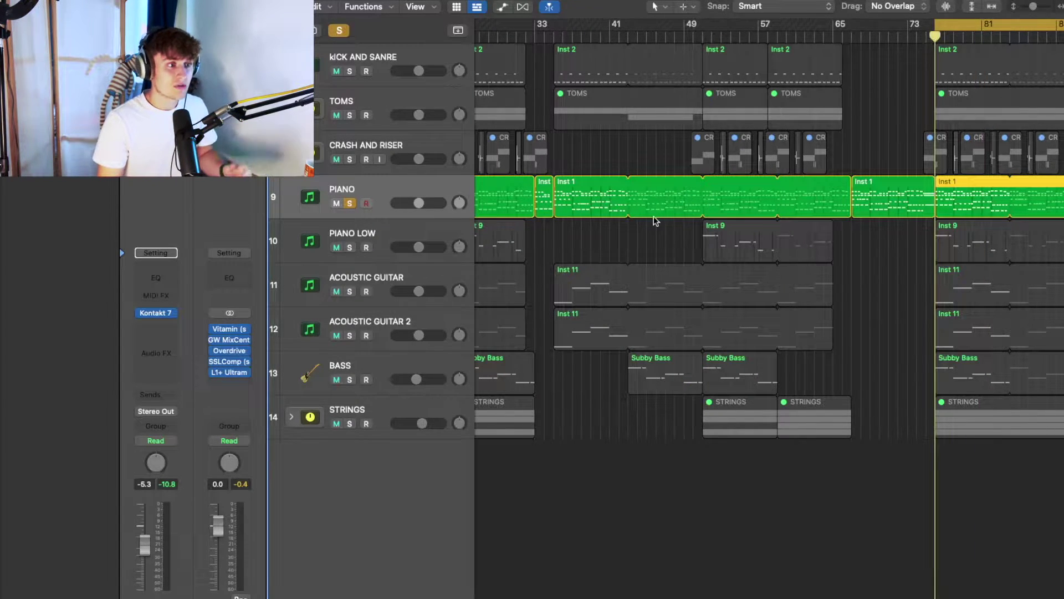
{"action": "key", "text": "super+Left"}
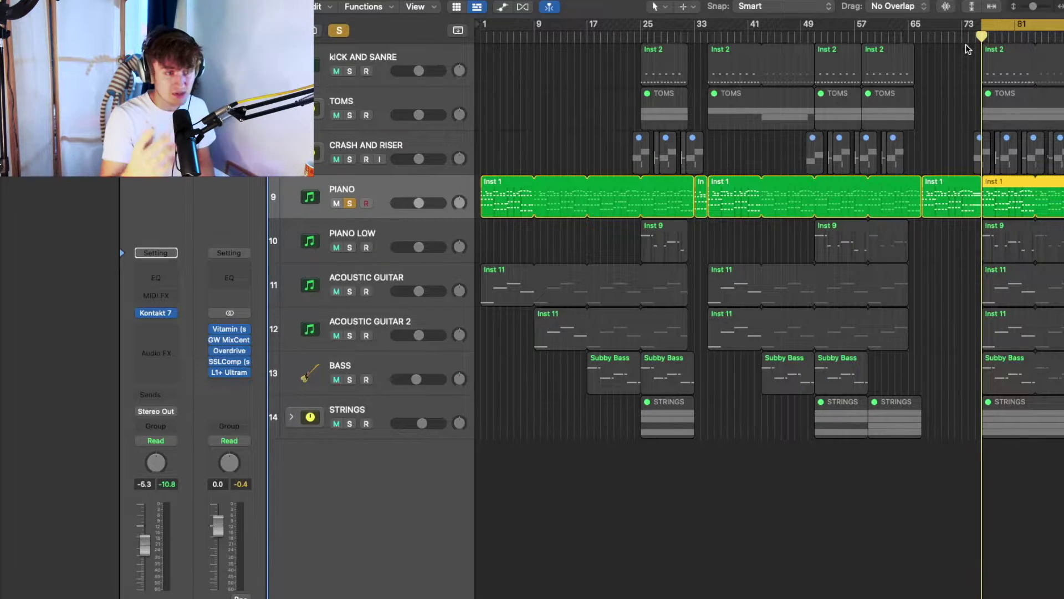
{"action": "key", "text": "space"}
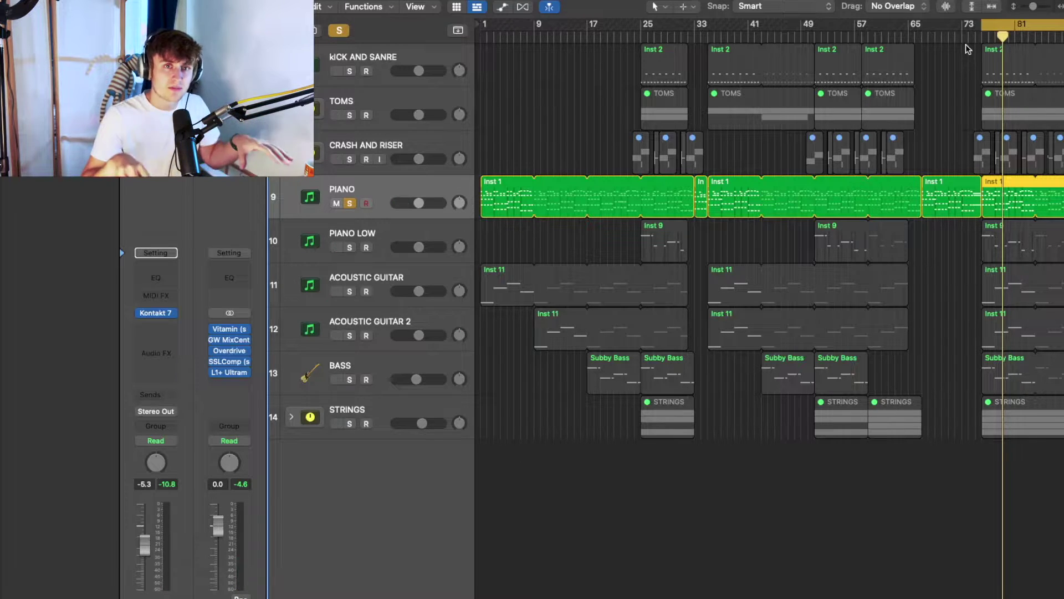
Solo the PIANO LOW track in place of the PIANO track
{"action": "left_click", "coordinate": [421, 227]}
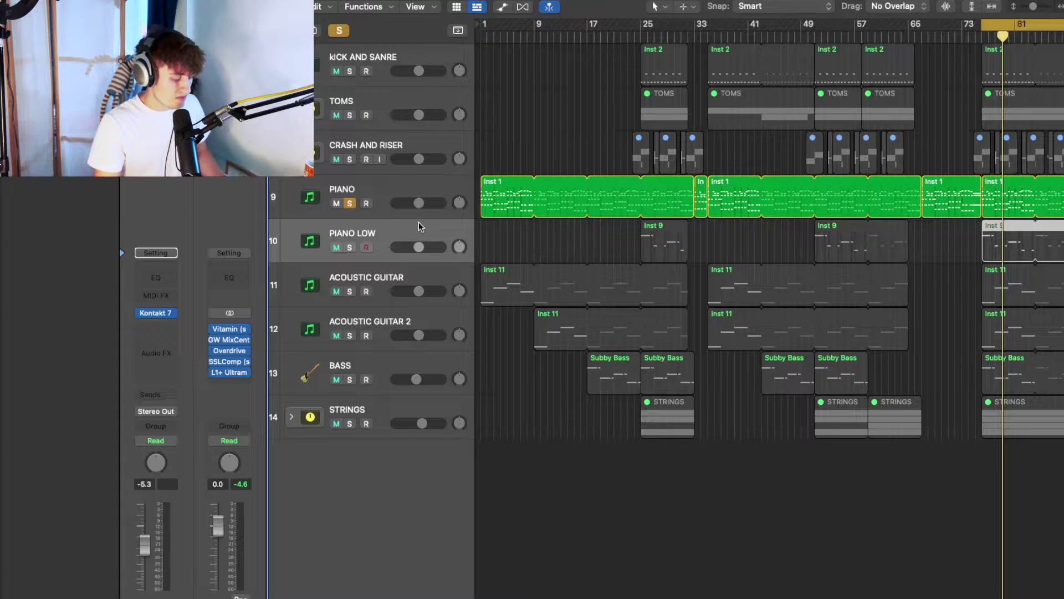
{"action": "left_click", "coordinate": [346, 247]}
{"action": "left_click", "coordinate": [348, 204]}
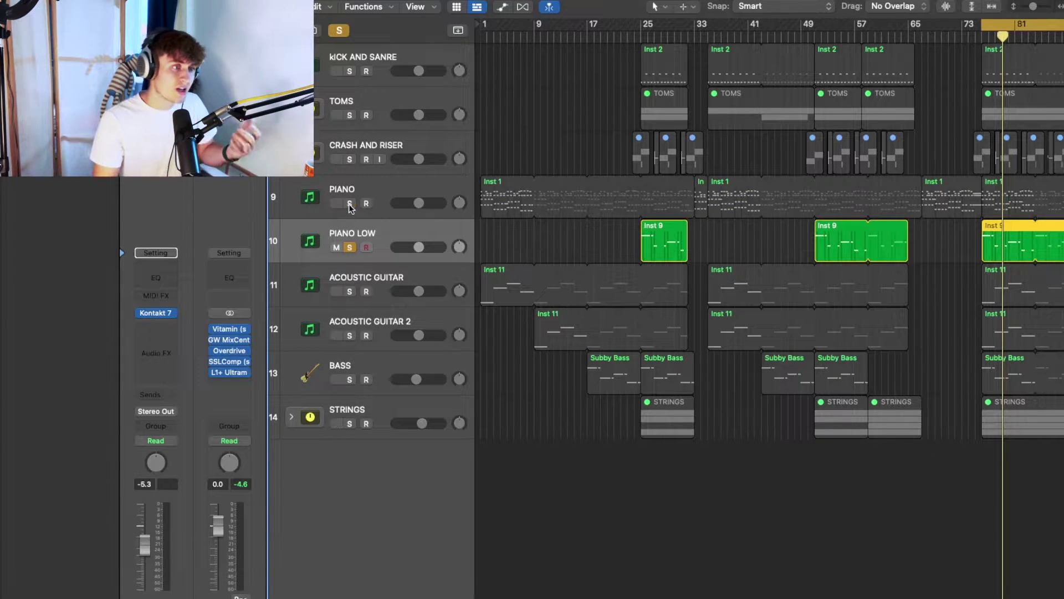
{"action": "key", "text": "x"}
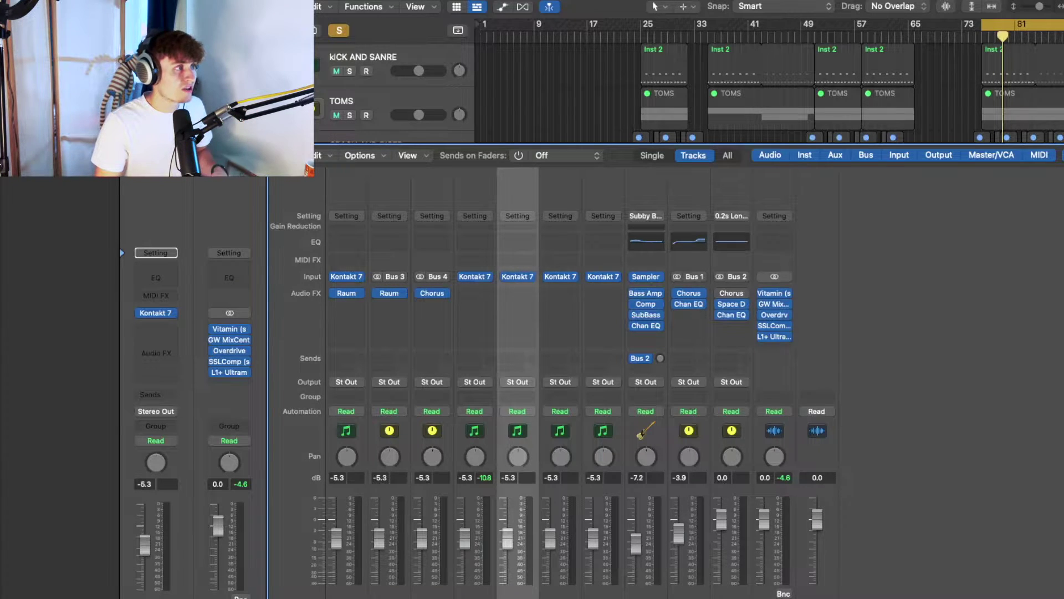
{"action": "key", "text": "x"}
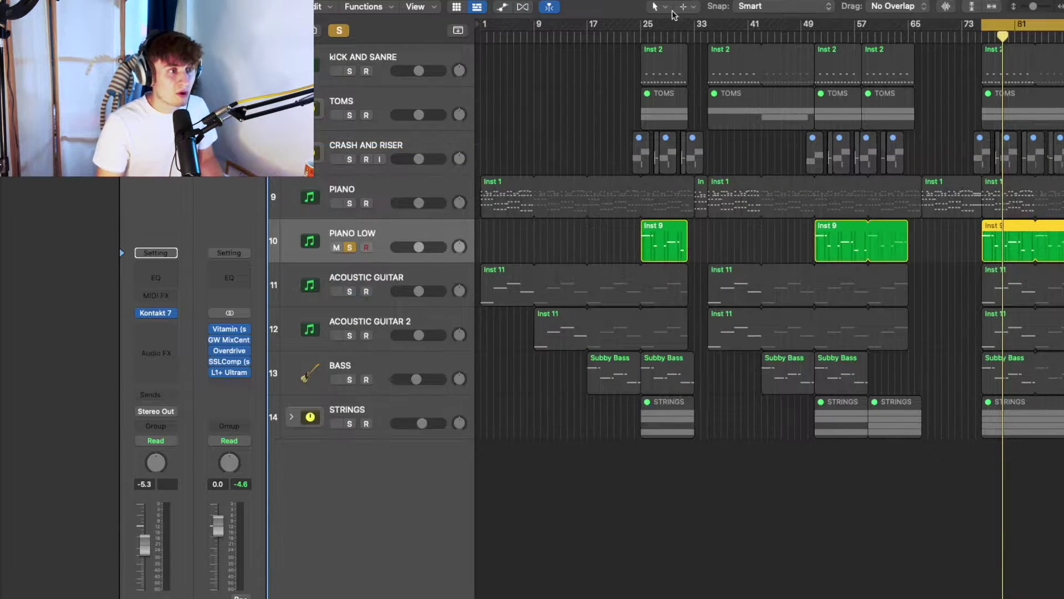
Play the PIANO LOW part and bring the PIANO track into the solo to hear both layers together
{"action": "left_click", "coordinate": [641, 36]}
{"action": "key", "text": "space"}
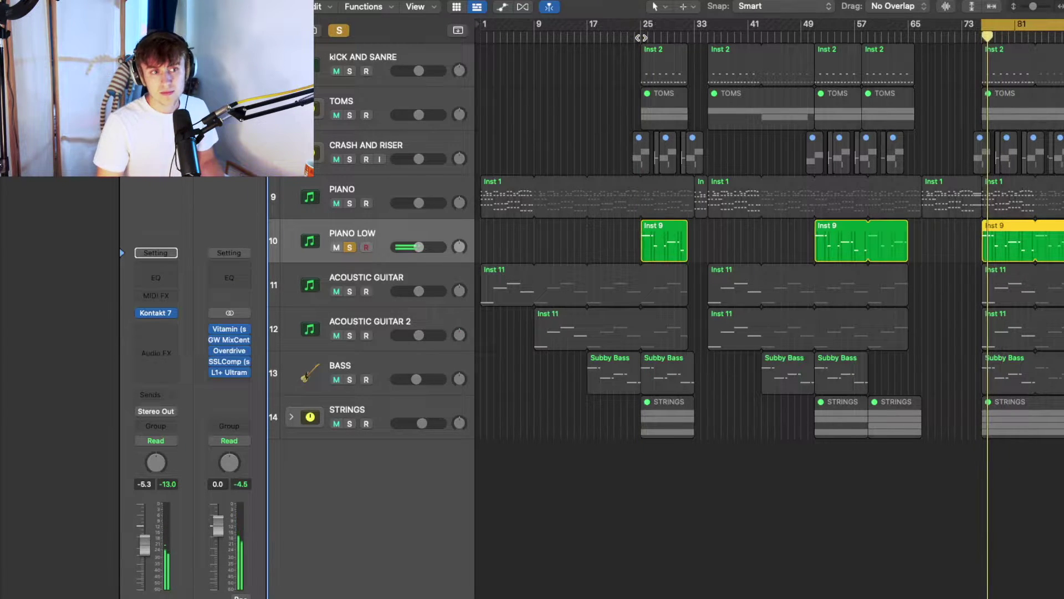
{"action": "left_click", "coordinate": [349, 203]}
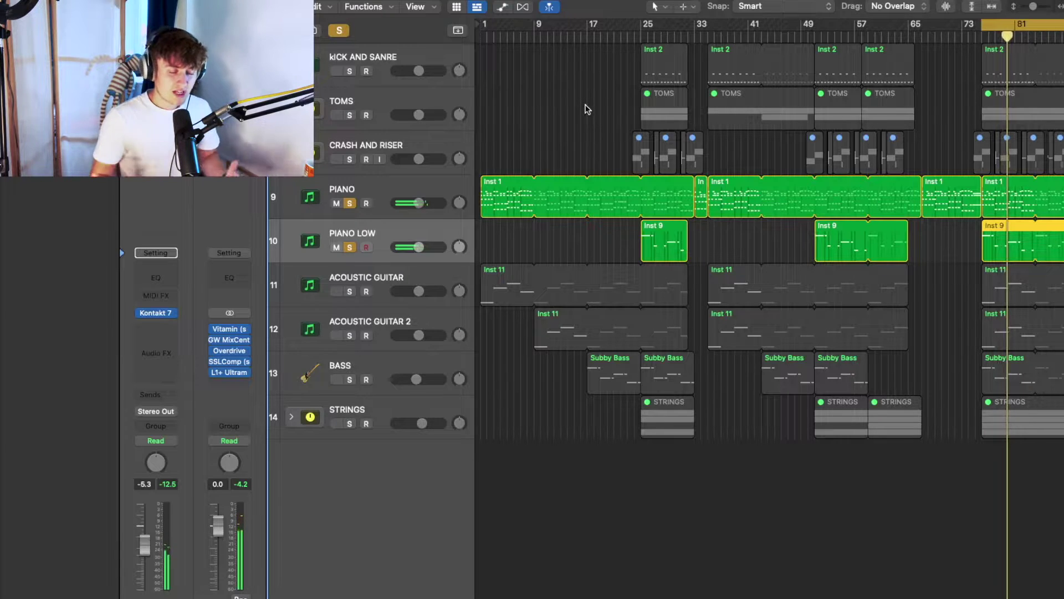
{"action": "key", "text": "space"}
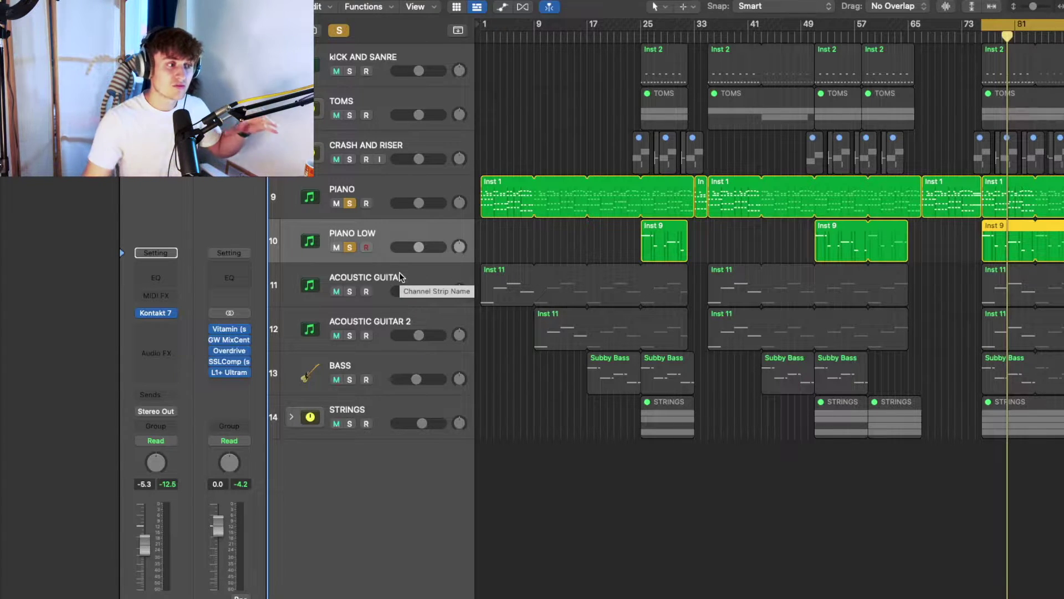
View the ACOUSTIC GUITAR track's Kontakt 7 instrument, Strummed Acoustic 2, and move its window clear of the track list
{"action": "left_click", "coordinate": [431, 278]}
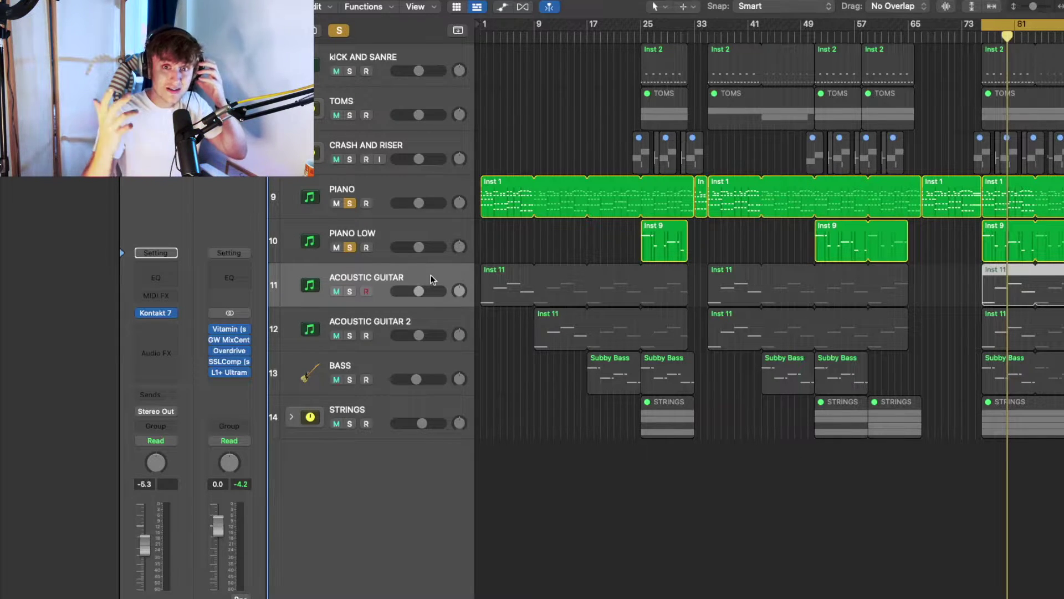
{"action": "key", "text": "x"}
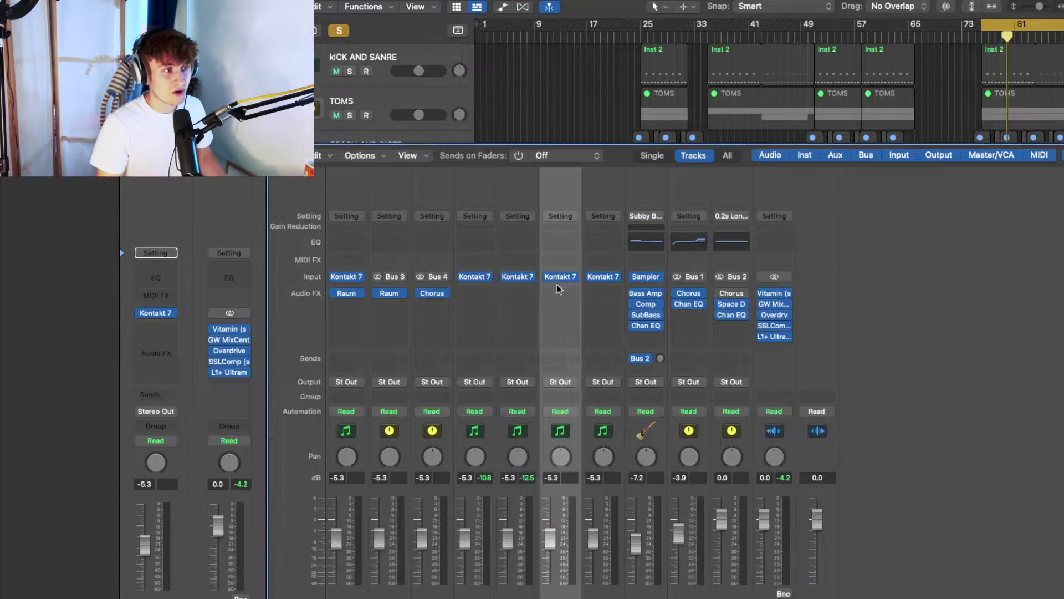
{"action": "left_click", "coordinate": [558, 276]}
{"action": "left_click", "coordinate": [562, 277]}
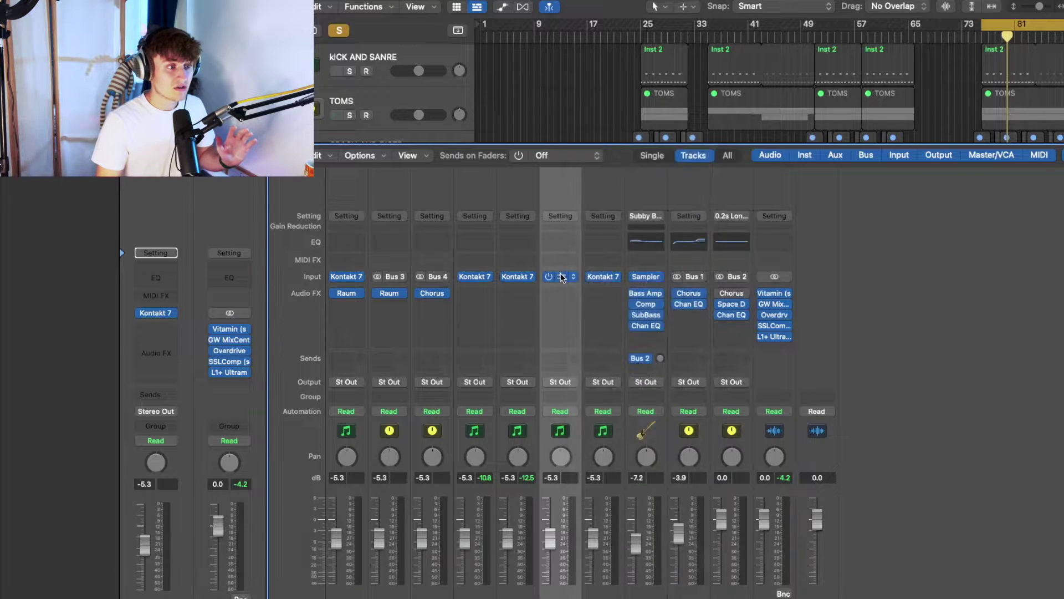
{"action": "left_click", "coordinate": [562, 277]}
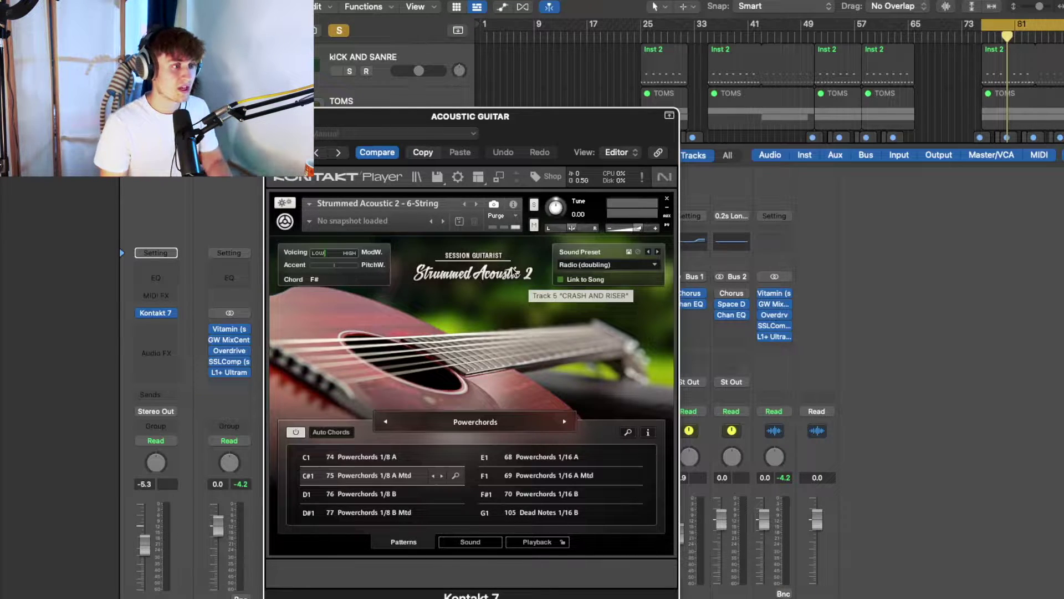
{"action": "left_click_drag", "start_coordinate": [372, 118], "coordinate": [115, 0]}
Record-enable and solo the ACOUSTIC GUITAR track, audition its powerchord patterns live, and close the instrument
{"action": "key", "text": "x"}
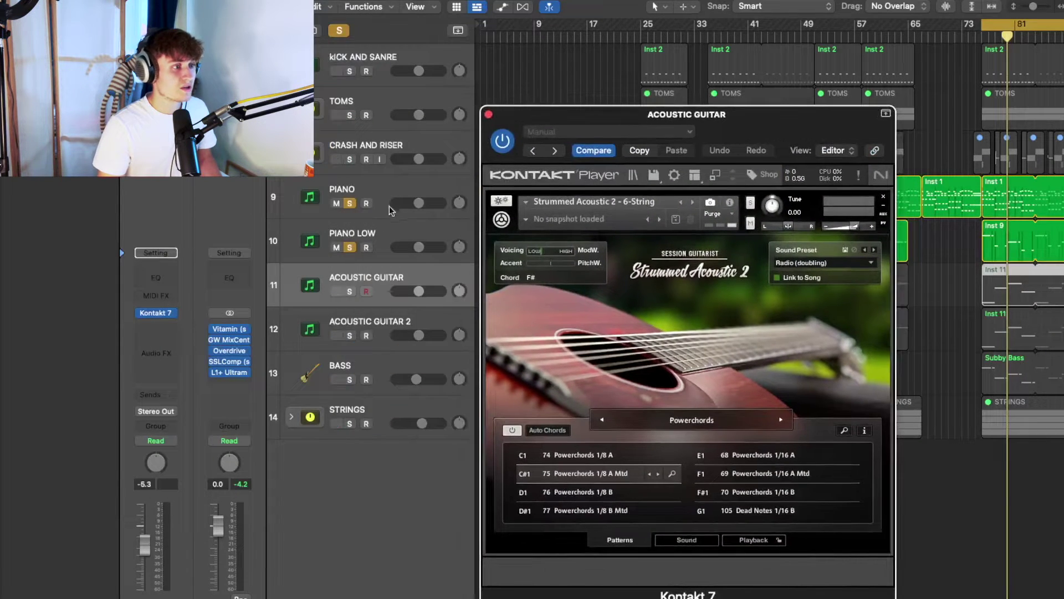
{"action": "left_click", "coordinate": [408, 232]}
{"action": "left_click", "coordinate": [366, 292]}
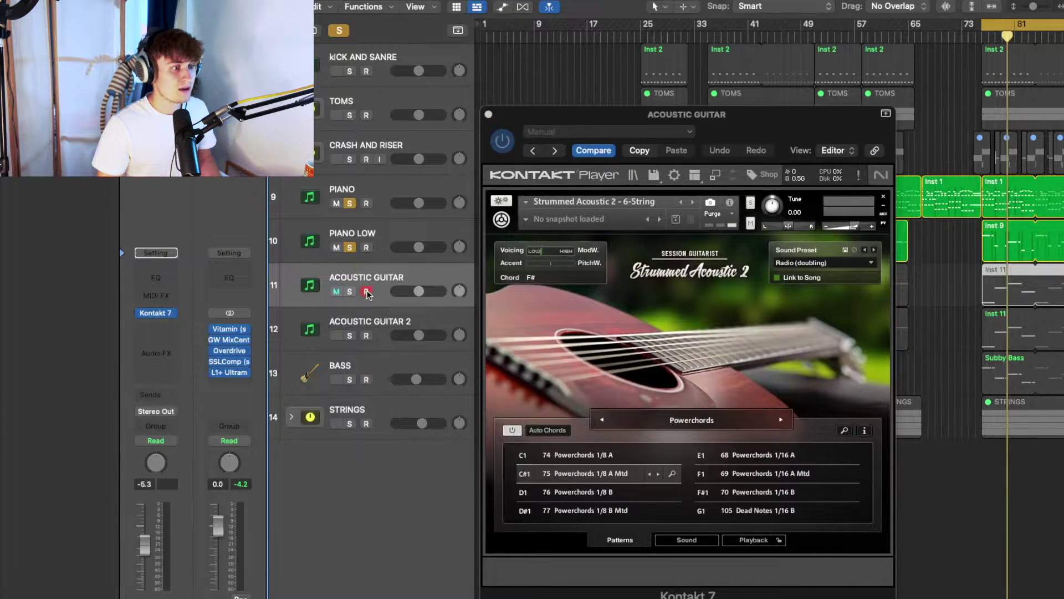
{"action": "left_click", "coordinate": [352, 293]}
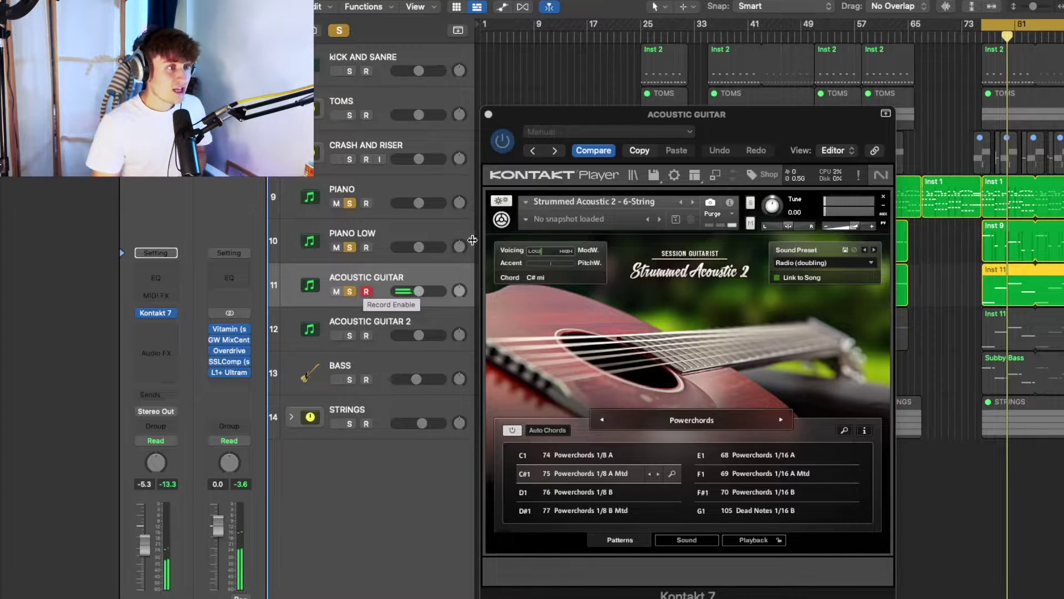
{"action": "left_click", "coordinate": [488, 114]}
Add ACOUSTIC GUITAR 2 to the solo and play the pianos and both guitars from the cycle start
{"action": "left_click", "coordinate": [350, 336]}
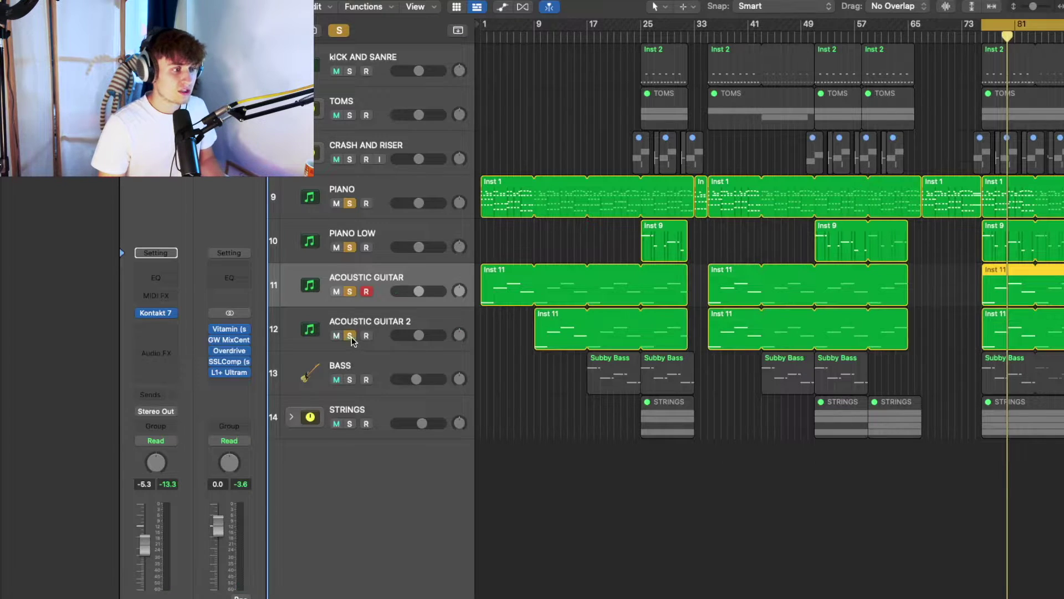
{"action": "left_click", "coordinate": [980, 36]}
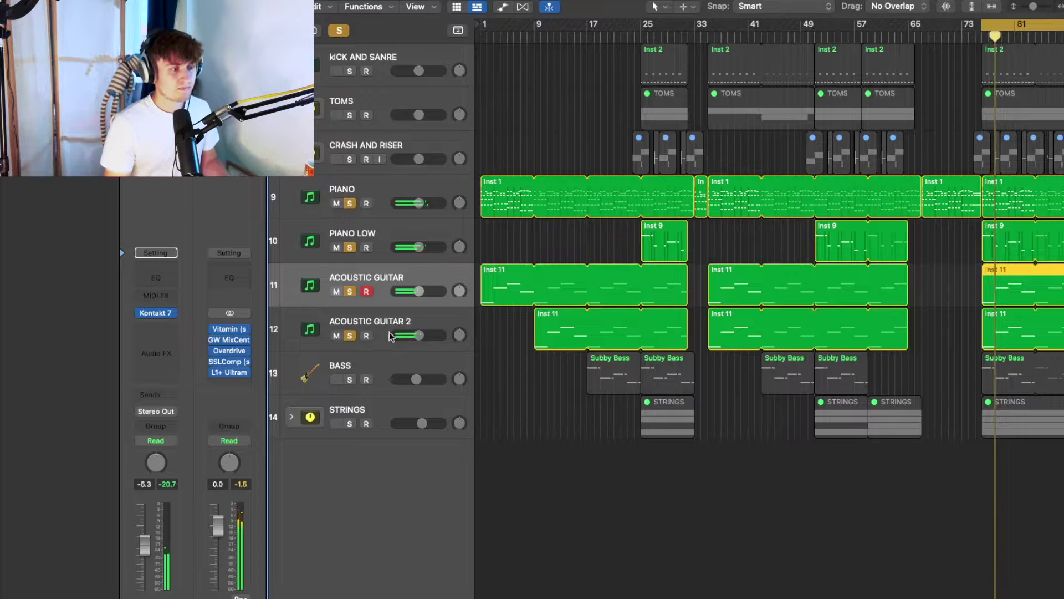
{"action": "key", "text": "space"}
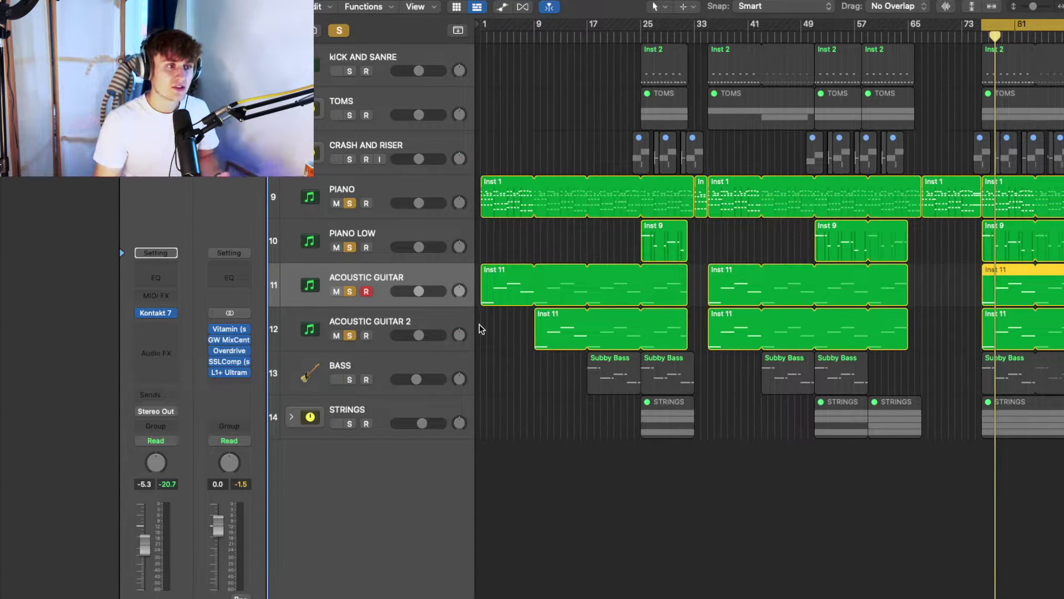
Add the BASS track to the solo and play the combined parts from the cycle start
{"action": "left_click", "coordinate": [353, 379]}
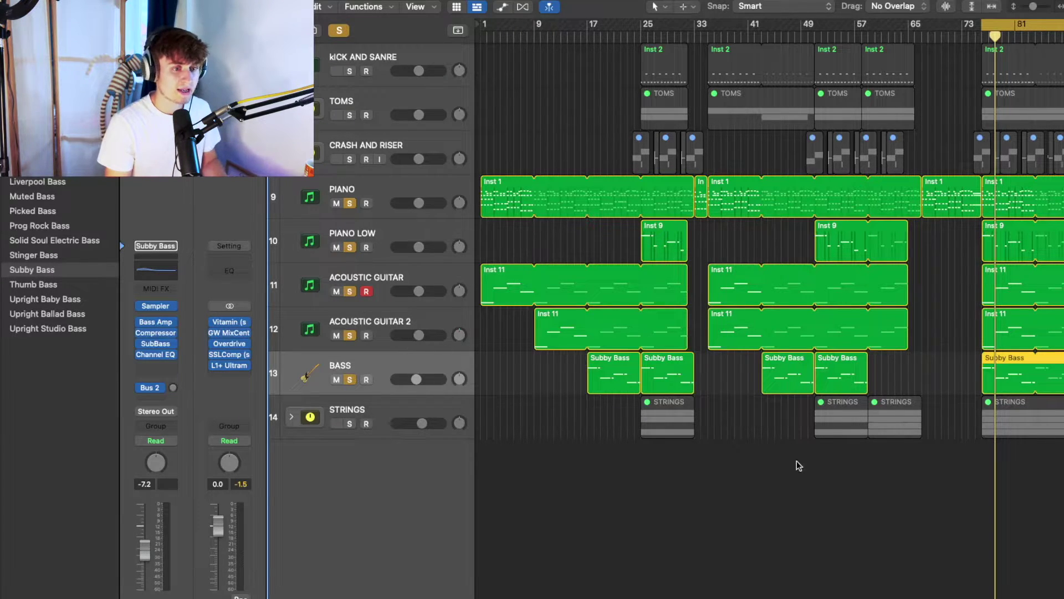
{"action": "left_click", "coordinate": [980, 35]}
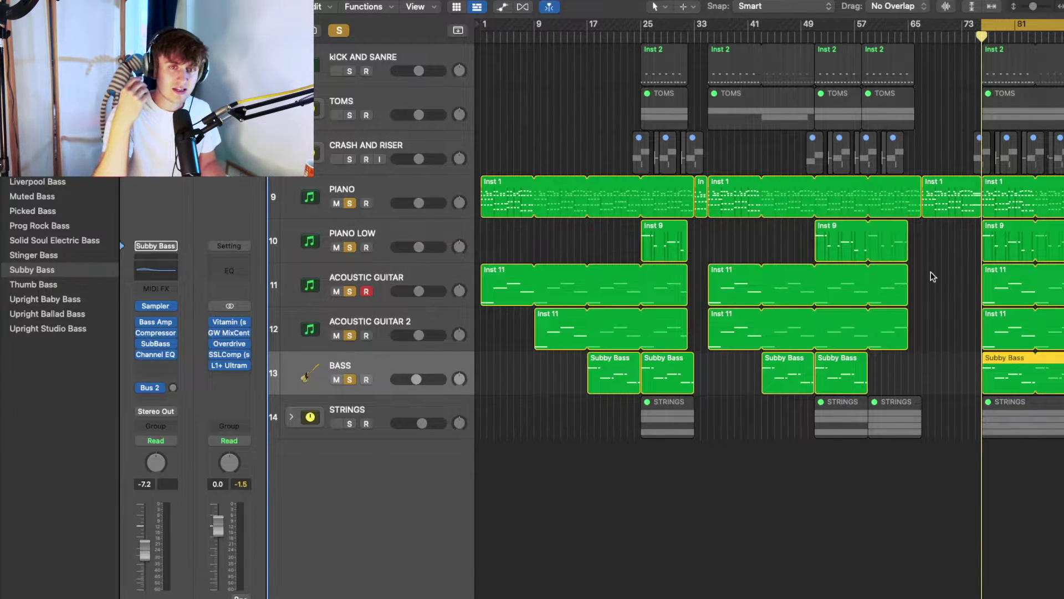
{"action": "key", "text": "space"}
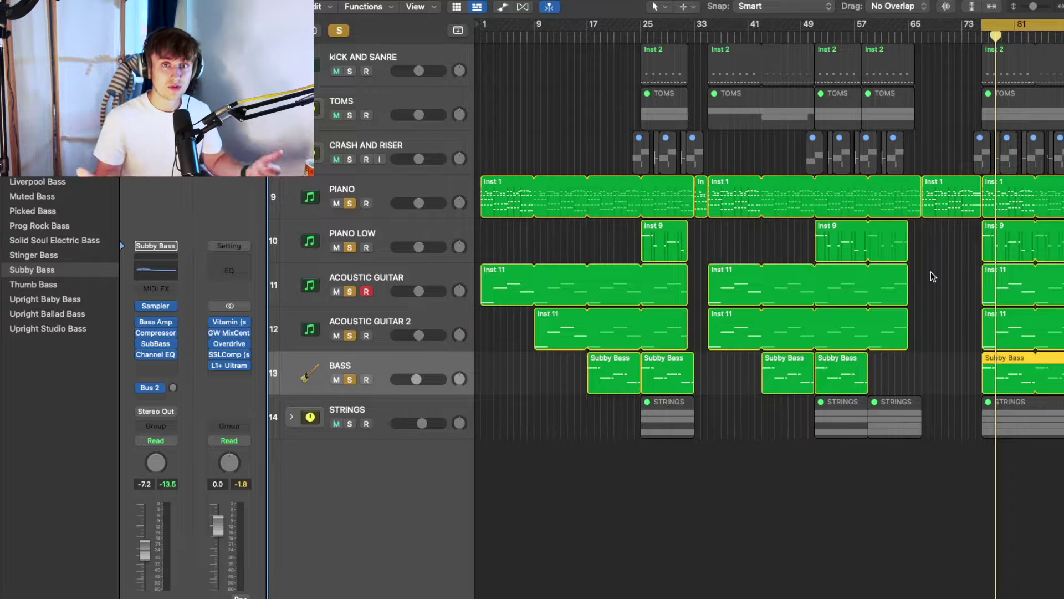
Clear all solos, solo only the KICK AND SANRE track, and view its Abbey Road 80s Drummer kit in Kontakt 7
{"action": "left_click", "coordinate": [339, 30]}
{"action": "left_click", "coordinate": [350, 71]}
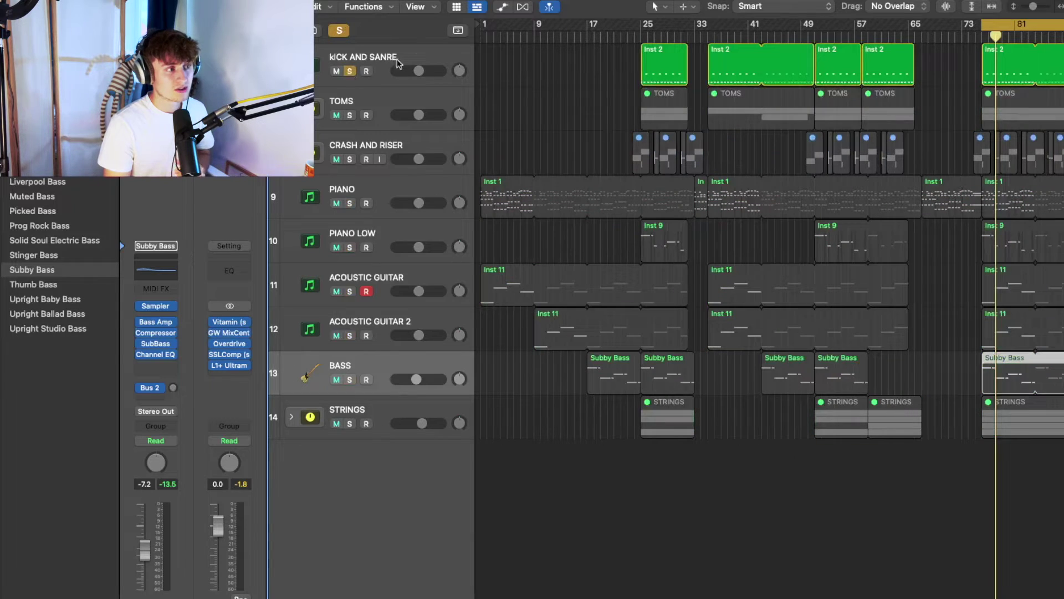
{"action": "left_click", "coordinate": [418, 56]}
{"action": "left_click", "coordinate": [157, 313]}
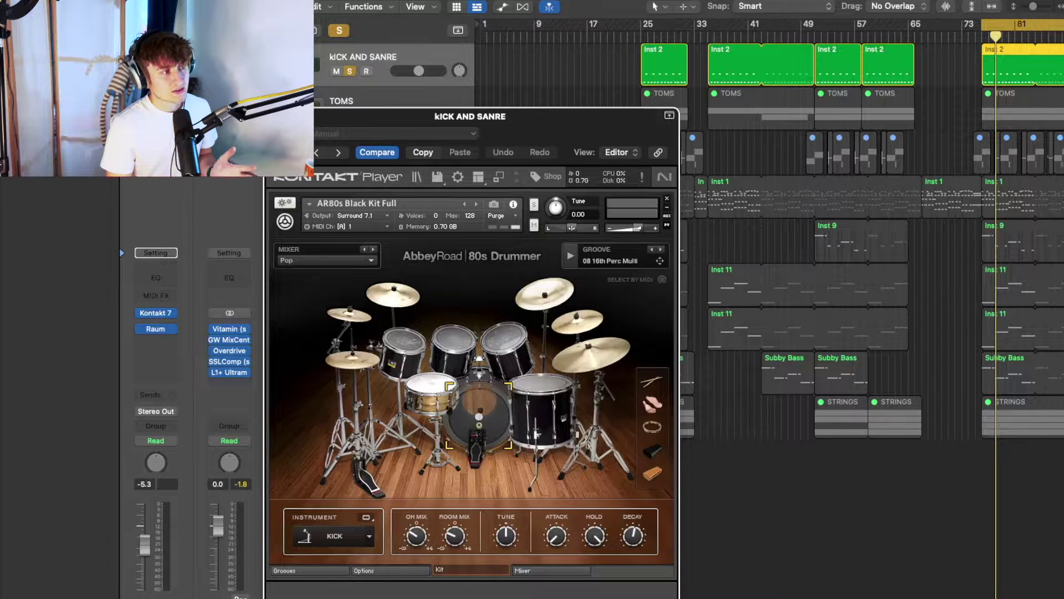
{"action": "left_click", "coordinate": [275, 116]}
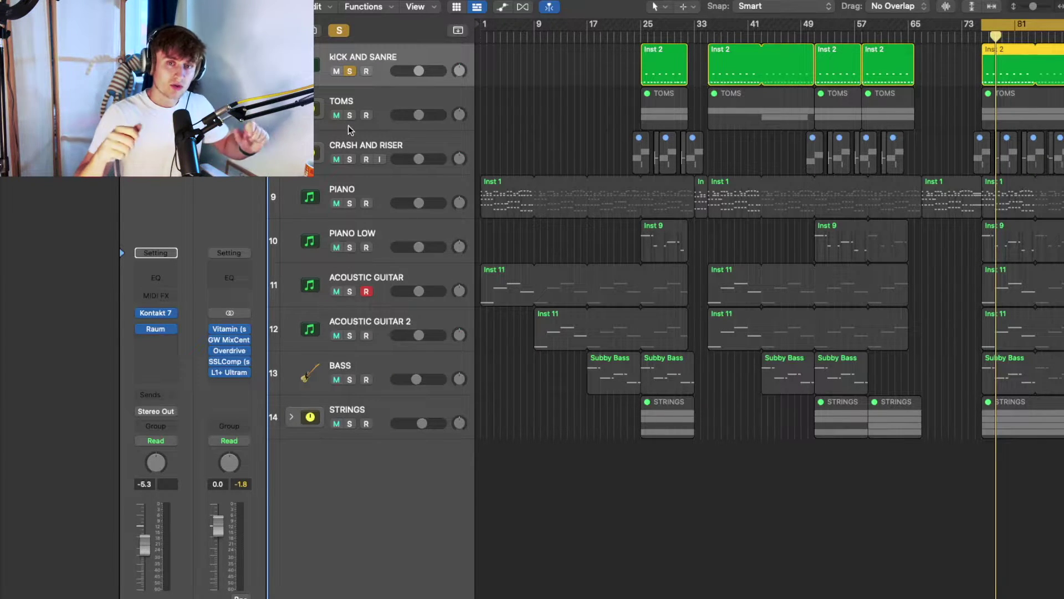
Add the TOMS and CRASH AND RISER tracks to the solo and play the combined drums from the cycle start
{"action": "left_click_drag", "start_coordinate": [349, 115], "coordinate": [349, 159]}
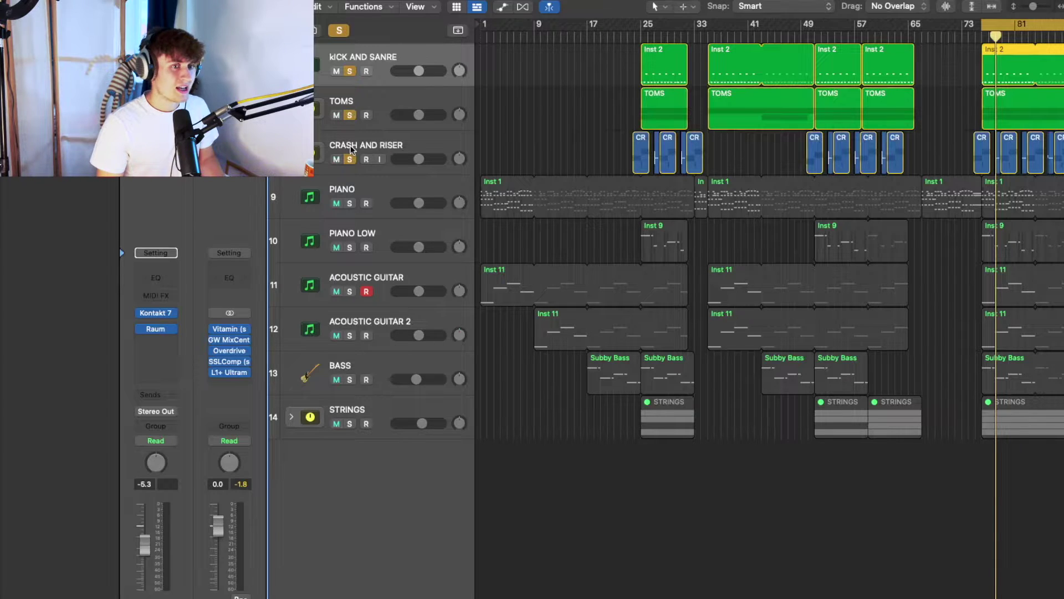
{"action": "left_click", "coordinate": [981, 37]}
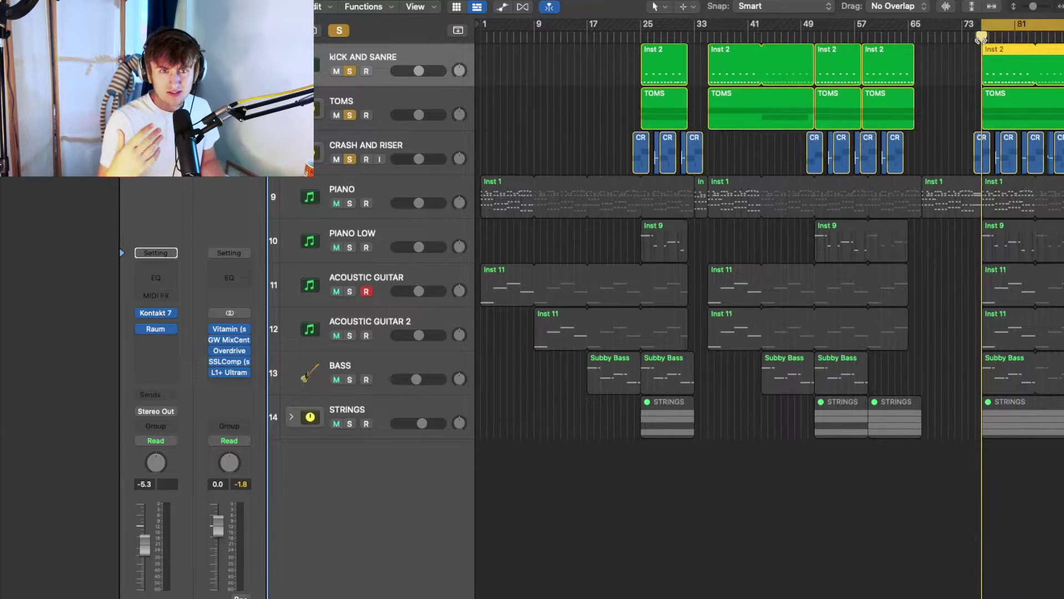
{"action": "key", "text": "super+Down"}
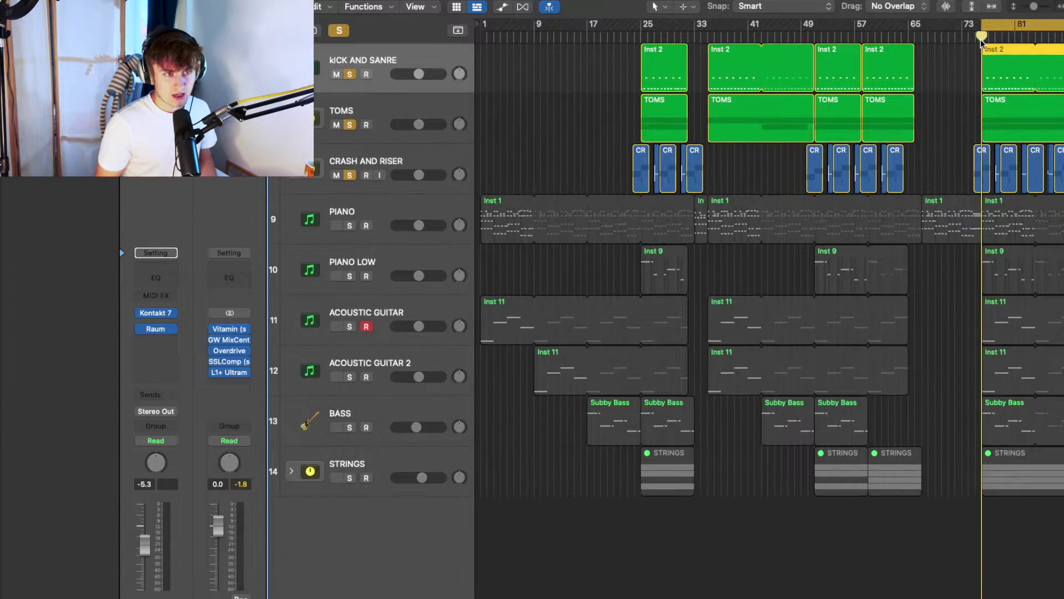
{"action": "key", "text": "super+Down"}
{"action": "key", "text": "super+Right"}
{"action": "key", "text": "super+Right"}
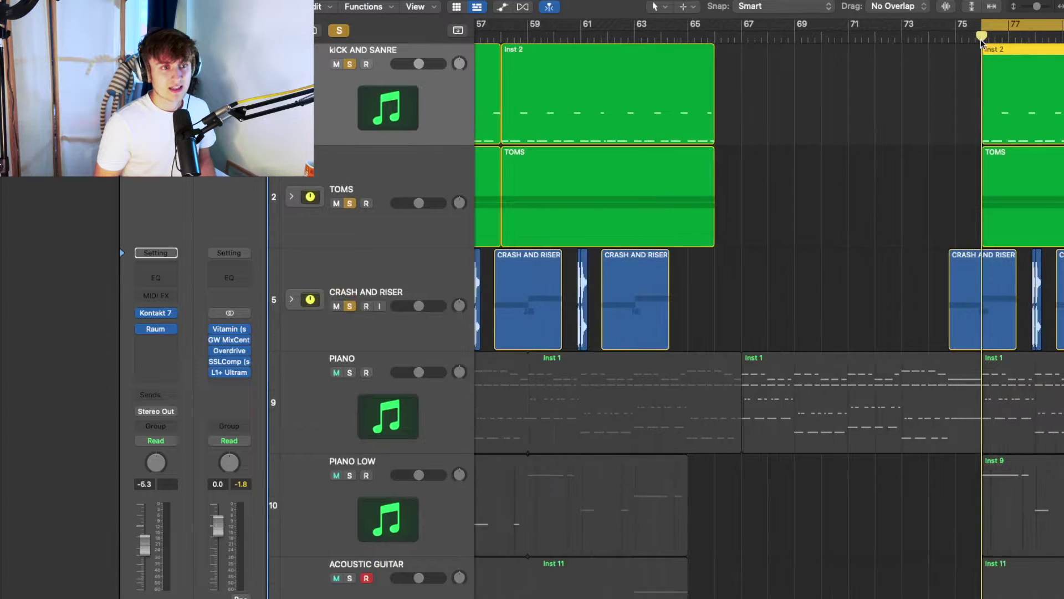
{"action": "key", "text": "space"}
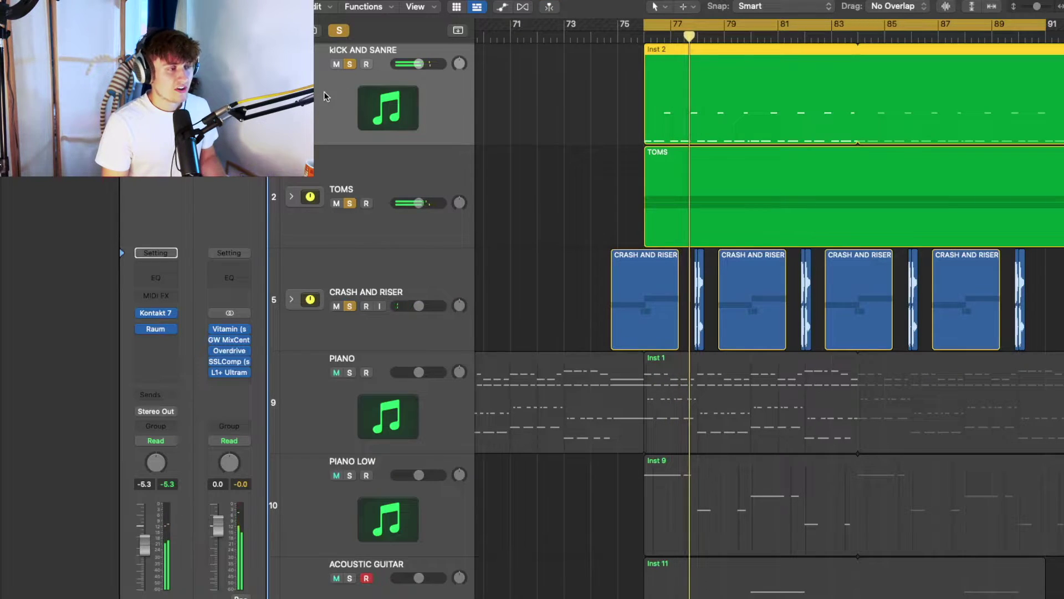
Remove TOMS and CRASH AND RISER from the solo and play KICK AND SANRE alone from the cycle start
{"action": "left_click", "coordinate": [350, 203]}
{"action": "left_click", "coordinate": [349, 306]}
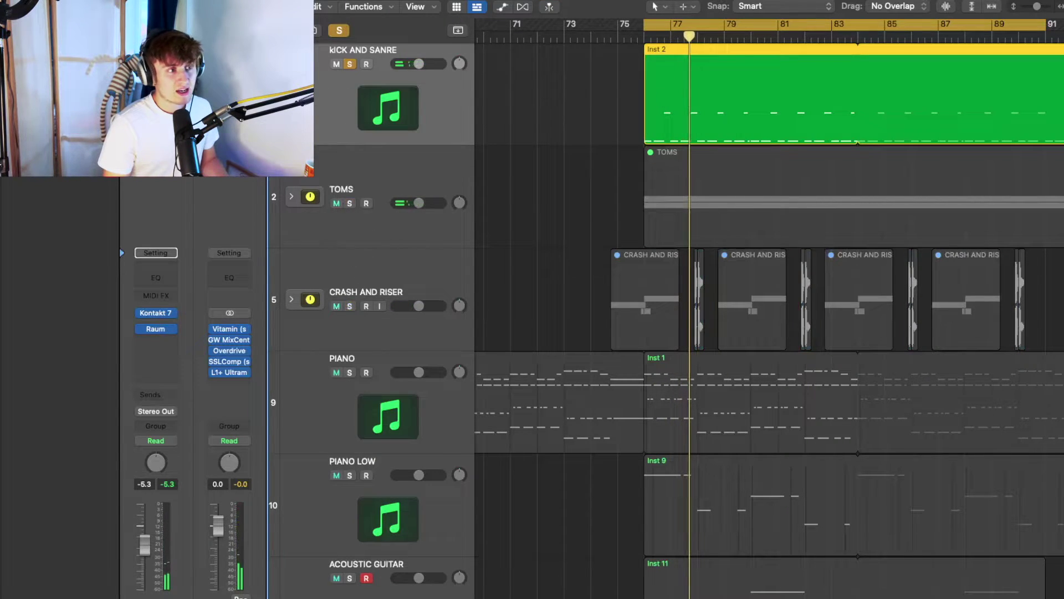
{"action": "left_click", "coordinate": [644, 38]}
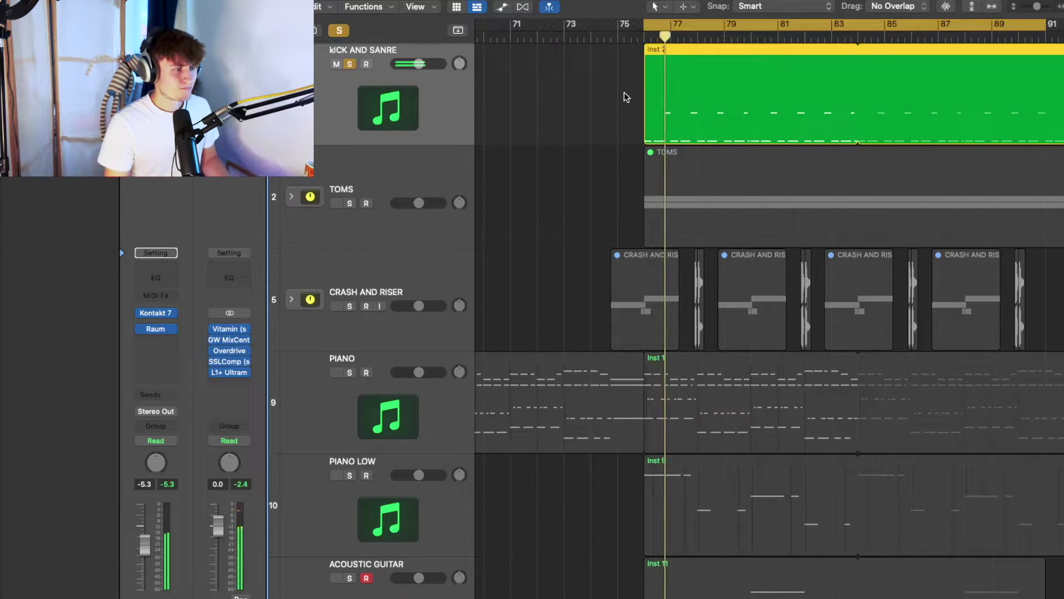
Bypass the Raum reverb on KICK AND SANRE, play the track without it, and close the plug-in
{"action": "left_click", "coordinate": [157, 329]}
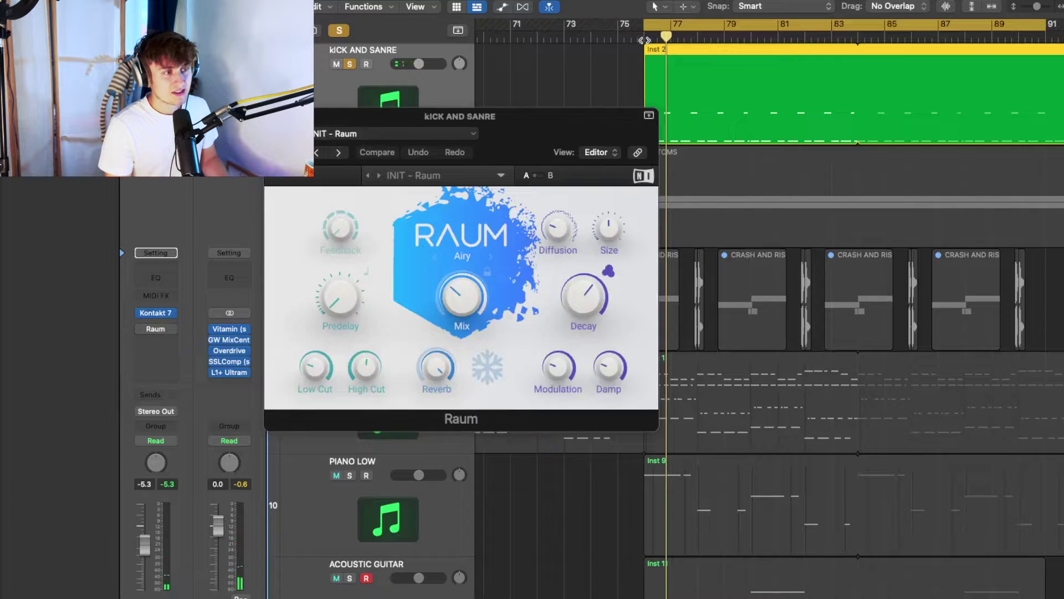
{"action": "key", "text": "space"}
{"action": "key", "text": "space"}
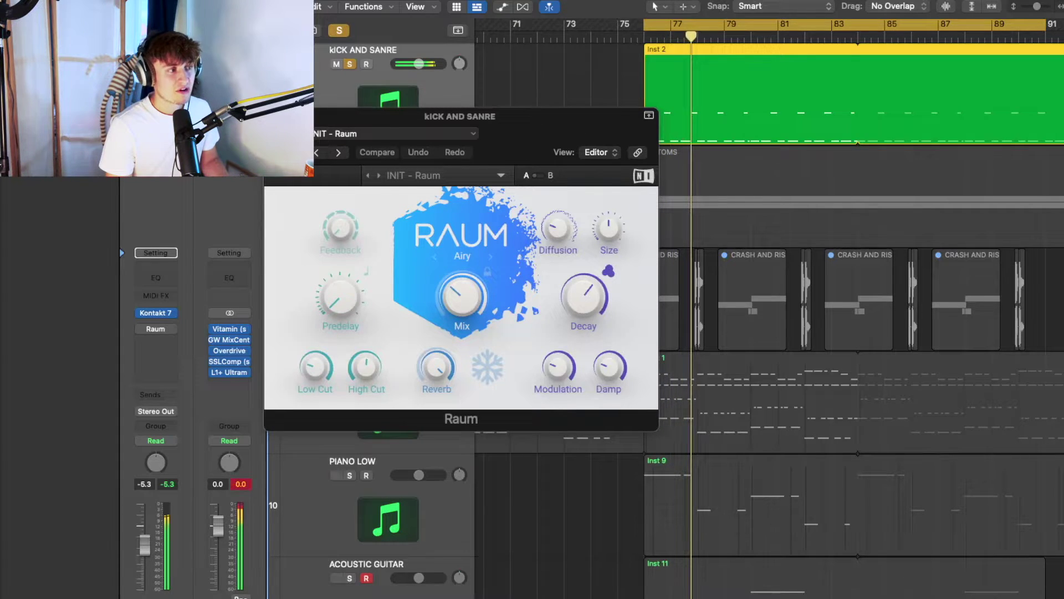
{"action": "key", "text": "space"}
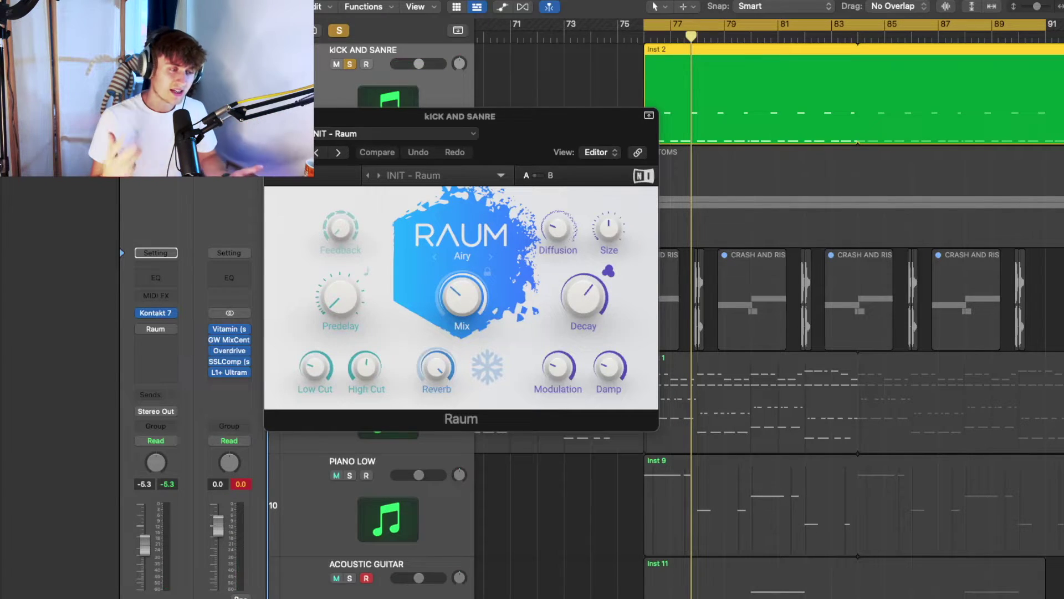
{"action": "key", "text": "super+w"}
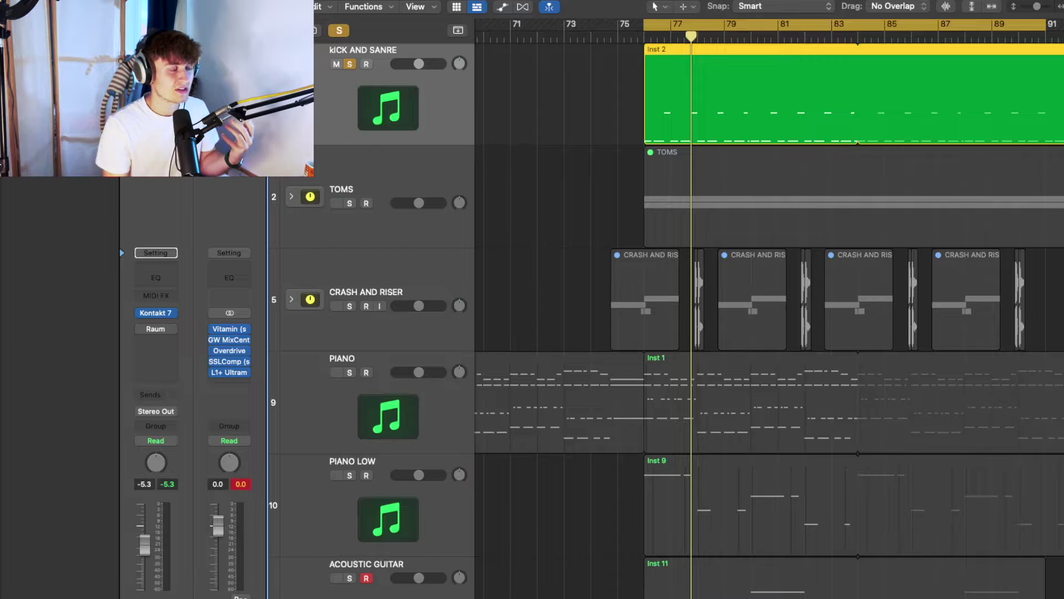
Re-enable Raum on KICK AND SANRE, examine its decay, mix, low cut and high cut settings, and close the plug-in
{"action": "left_click", "coordinate": [157, 329]}
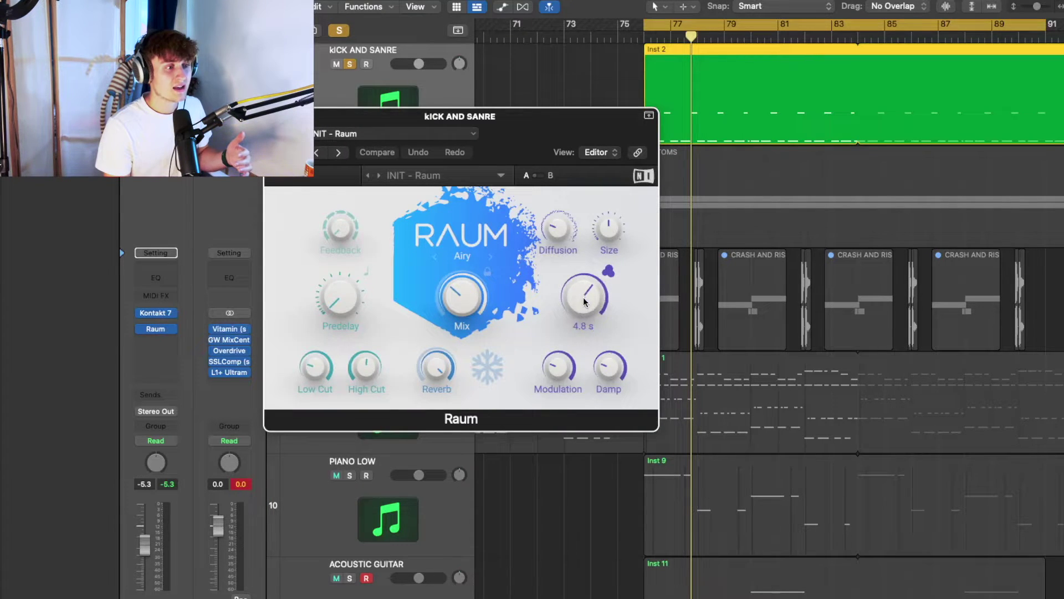
{"action": "mouse_move", "coordinate": [453, 305]}
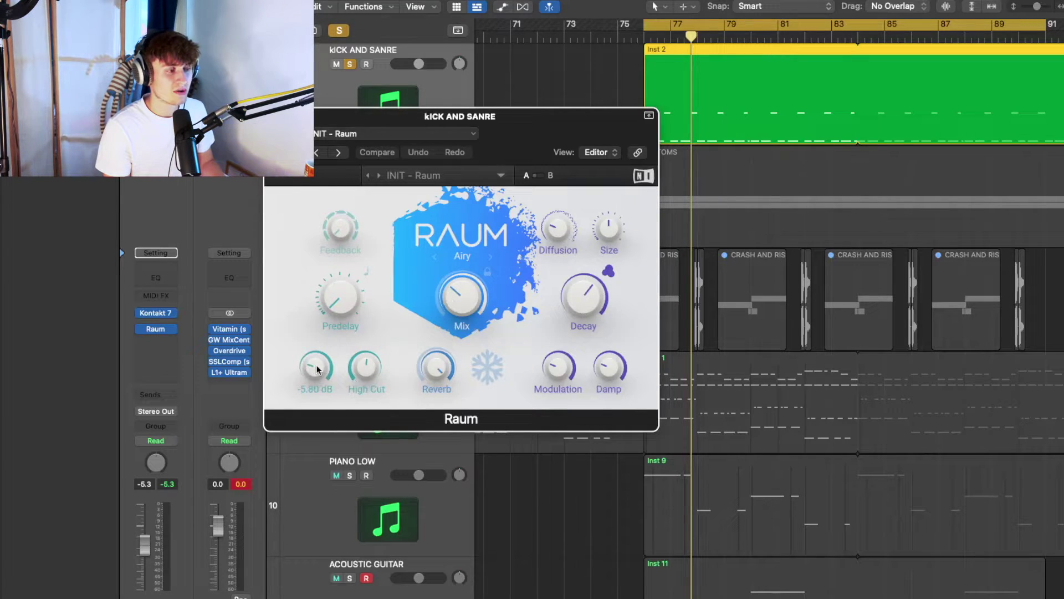
{"action": "mouse_move", "coordinate": [368, 366]}
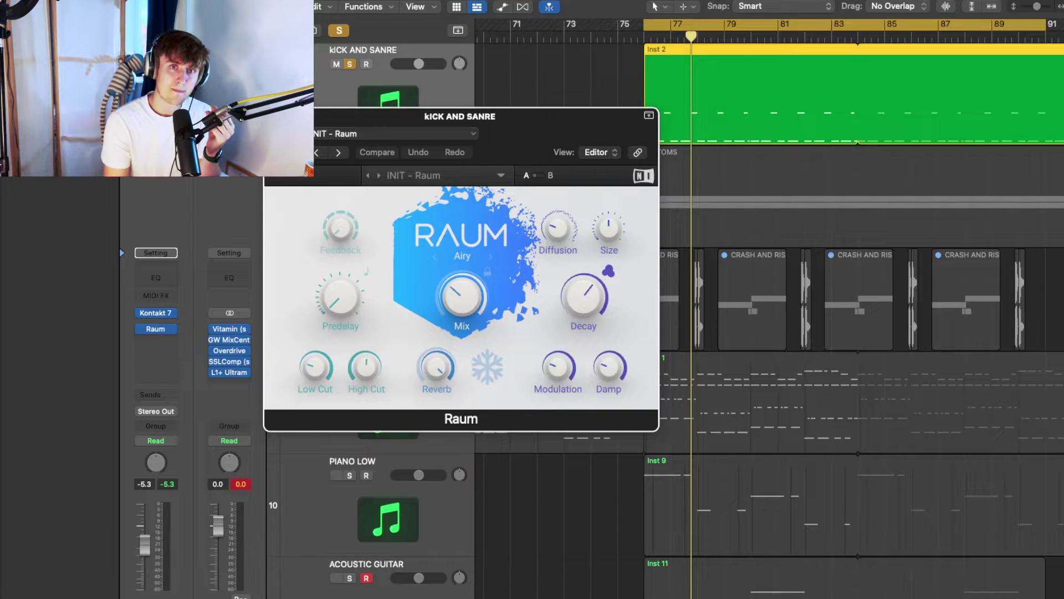
{"action": "key", "text": "super+w"}
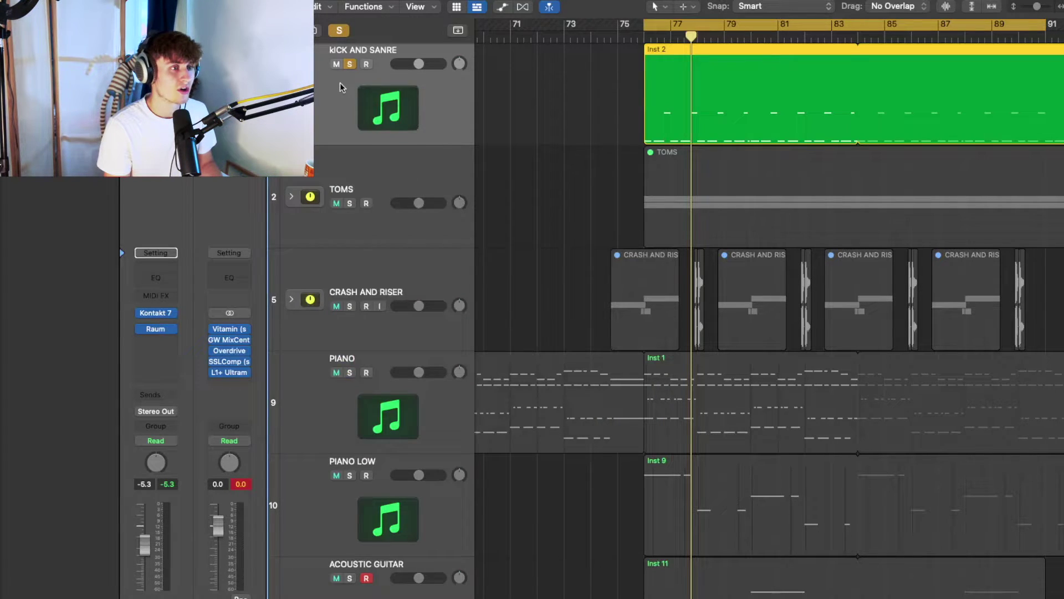
Solo only the TOMS stack, expand it to show its subtracks, and play it from the cycle start
{"action": "left_click", "coordinate": [343, 187]}
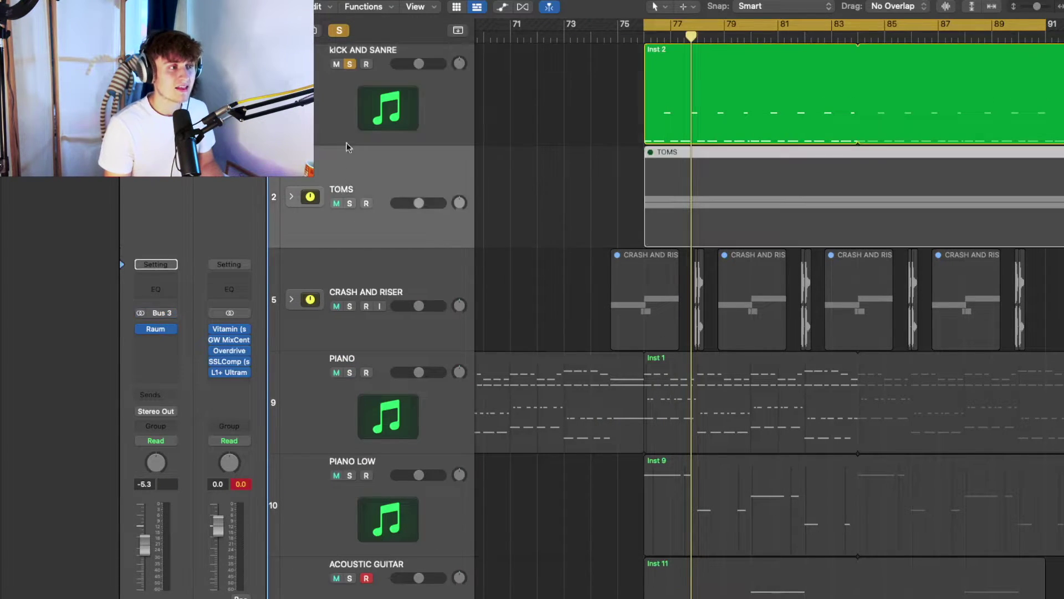
{"action": "left_click", "coordinate": [339, 30]}
{"action": "left_click", "coordinate": [345, 203]}
{"action": "left_click", "coordinate": [291, 196]}
{"action": "scroll", "coordinate": [479, 188], "scroll_direction": "down", "scroll_amount": 4}
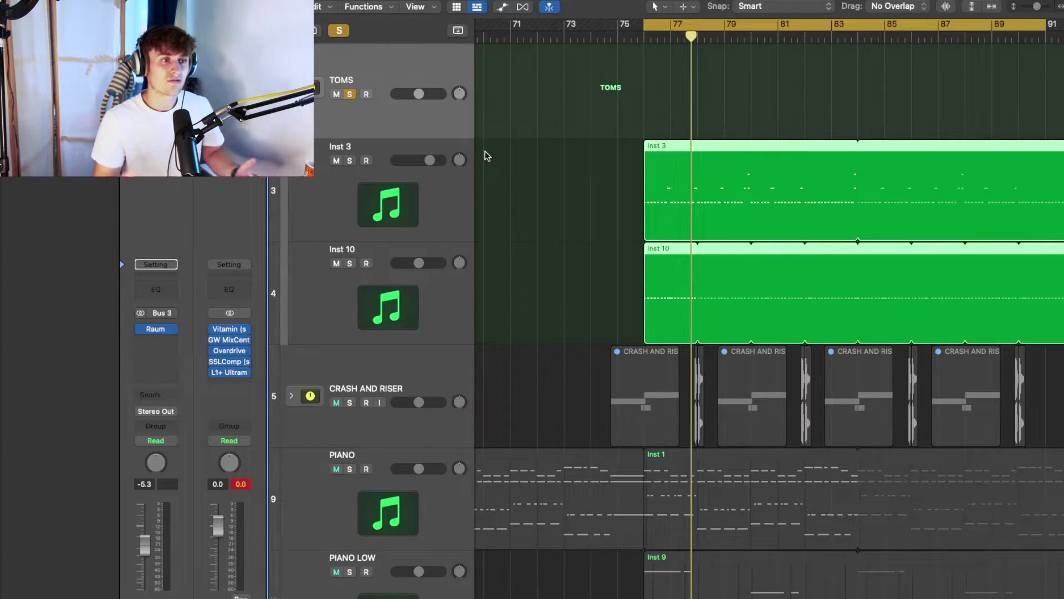
{"action": "left_click", "coordinate": [644, 38]}
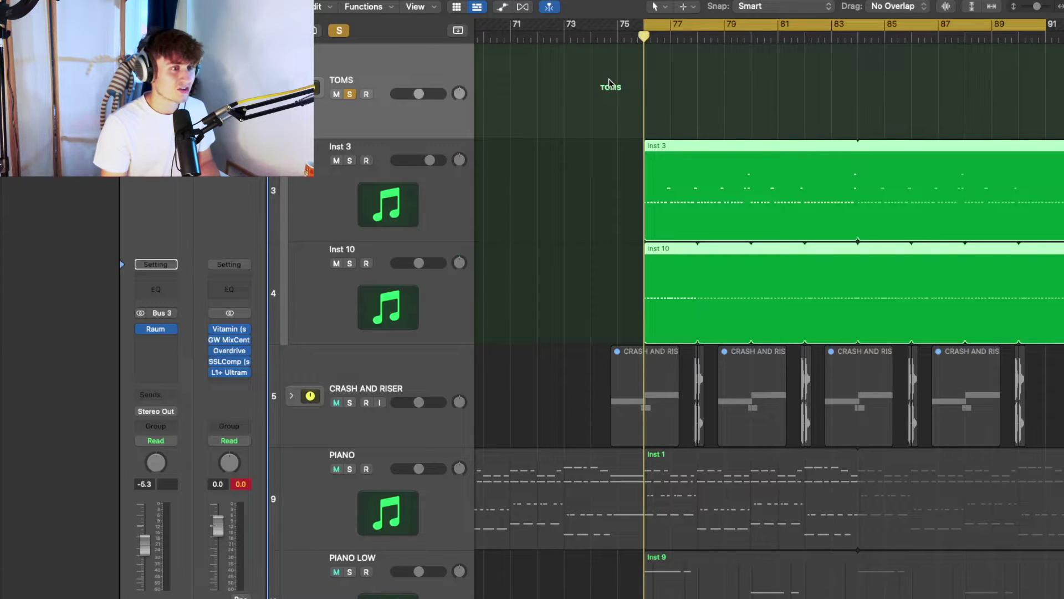
{"action": "key", "text": "space"}
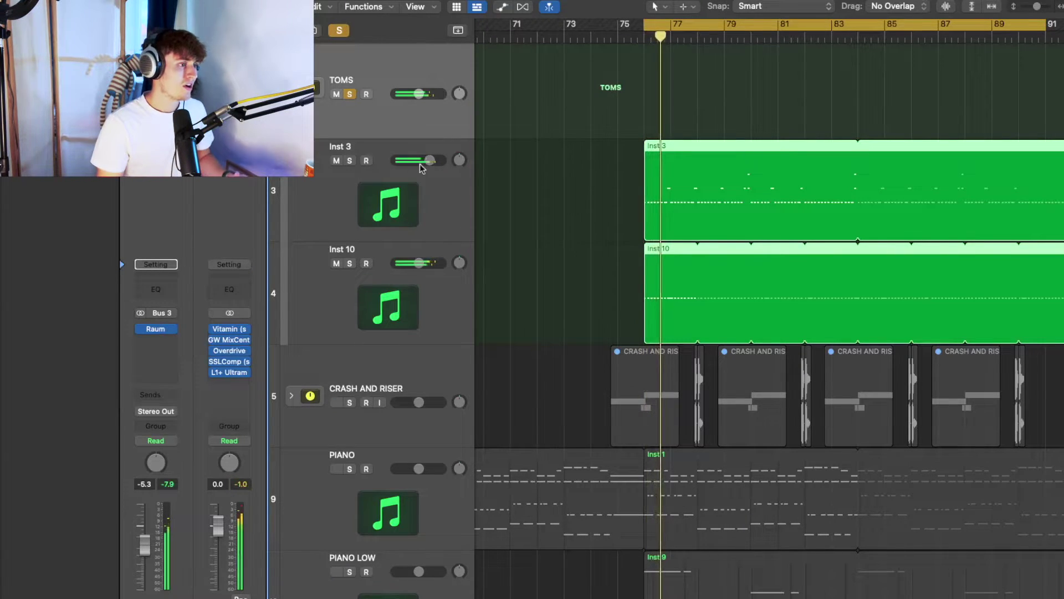
Select the Inst 3 track, view its Abbey Road 80s Drummer kit in Kontakt 7, and close the instrument
{"action": "left_click", "coordinate": [329, 238]}
{"action": "left_click", "coordinate": [156, 355]}
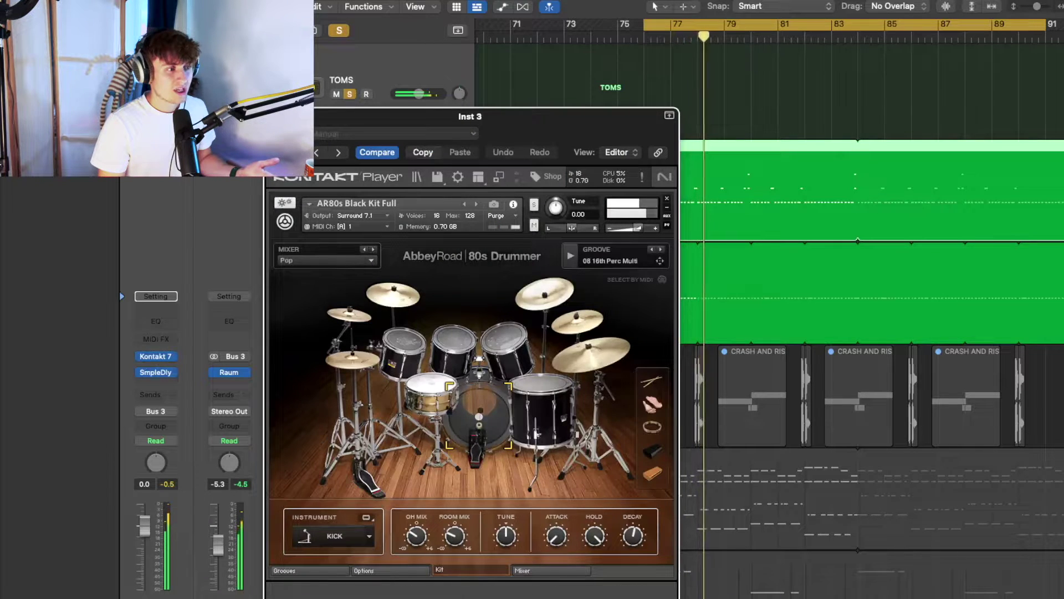
{"action": "left_click", "coordinate": [275, 116]}
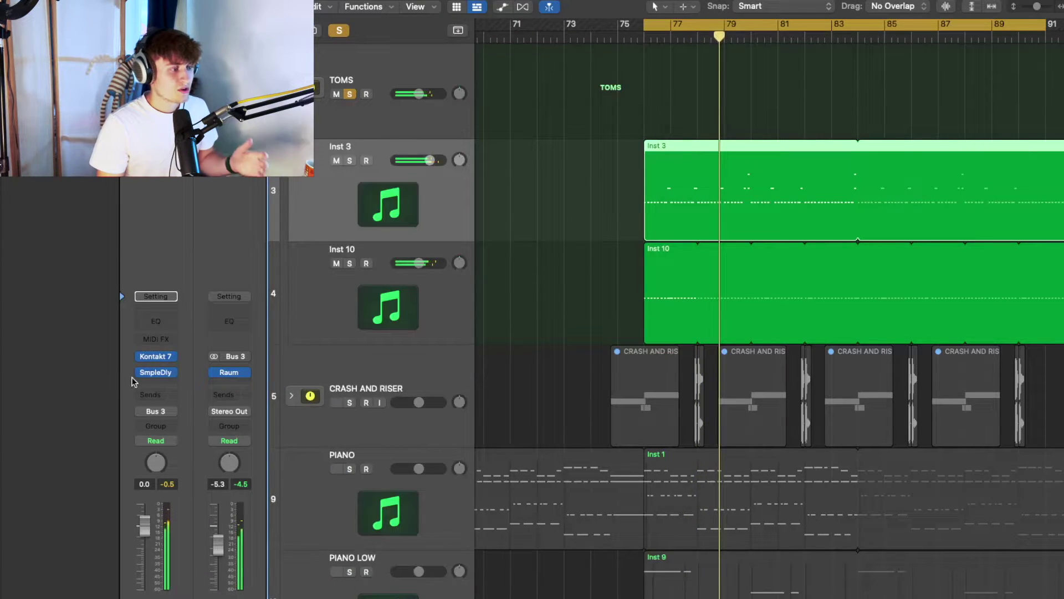
Compare Inst 3 and Inst 10 soloed separately and together, and view the Sample Delay effect on Inst 3
{"action": "left_click", "coordinate": [350, 160]}
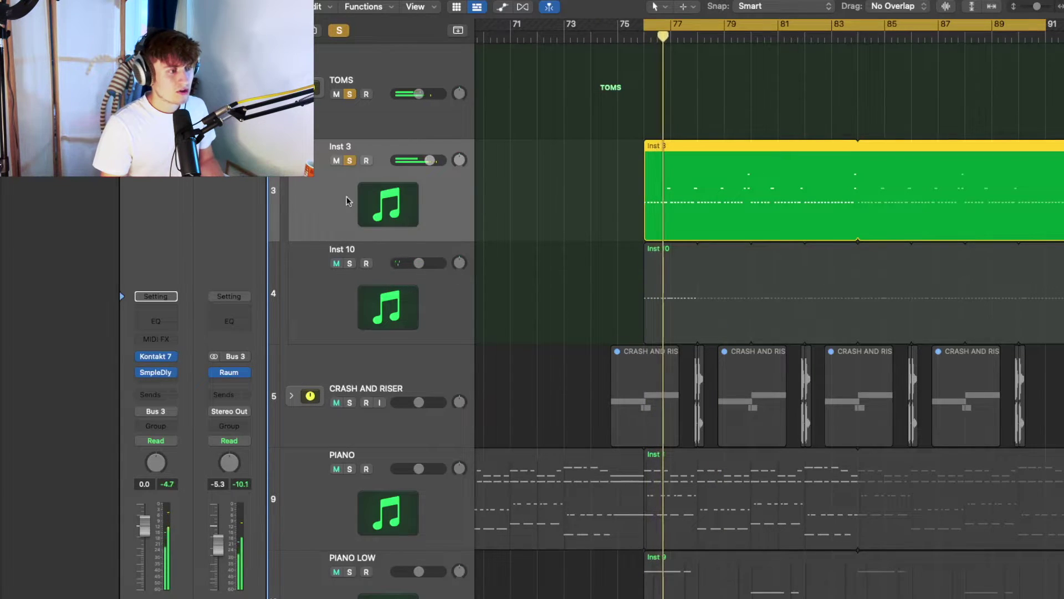
{"action": "left_click", "coordinate": [350, 263]}
{"action": "left_click", "coordinate": [350, 160]}
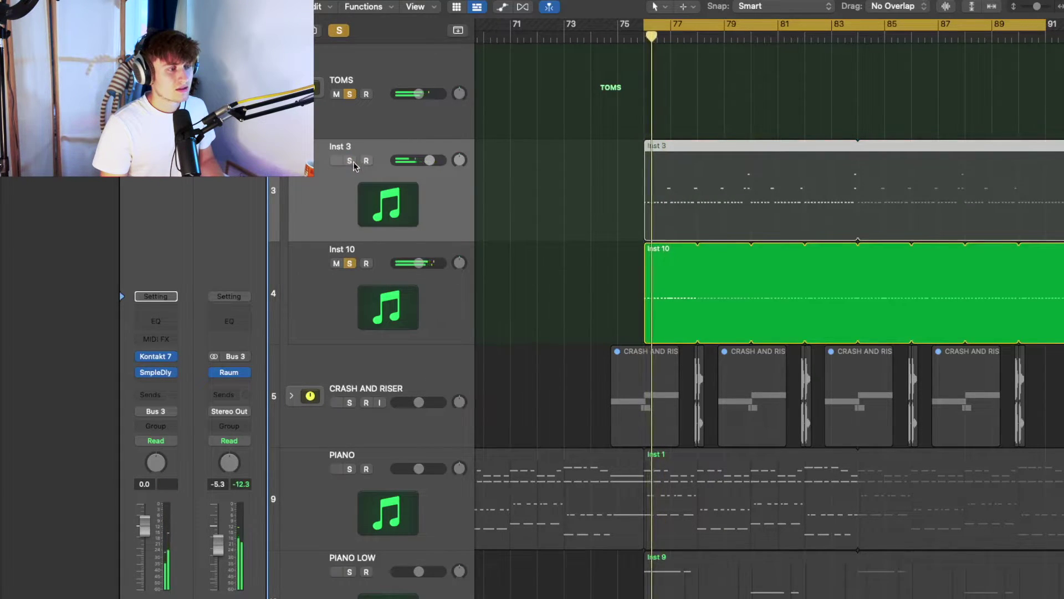
{"action": "left_click", "coordinate": [350, 160]}
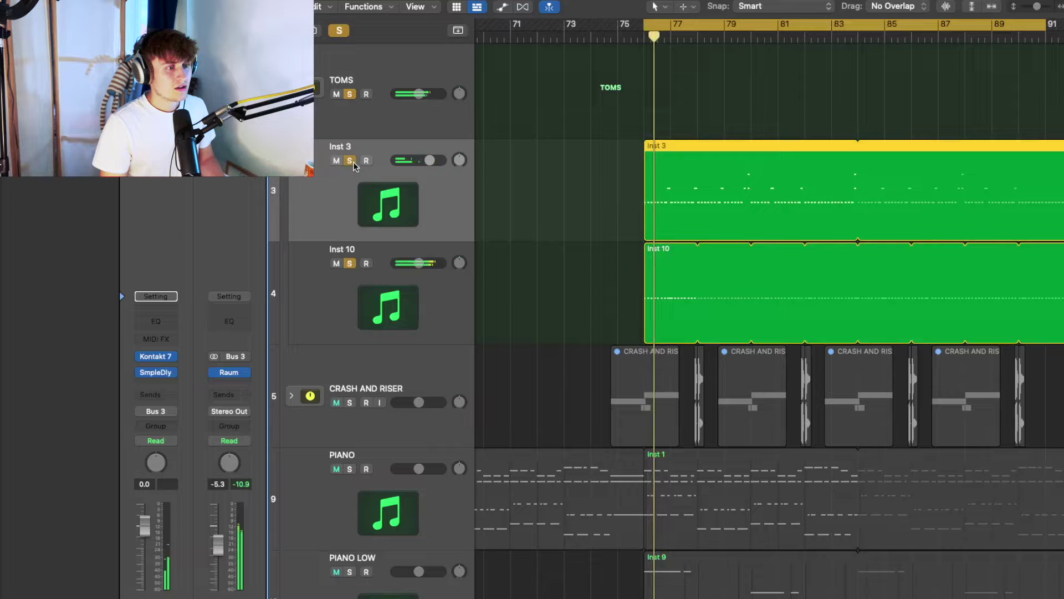
{"action": "left_click", "coordinate": [160, 373]}
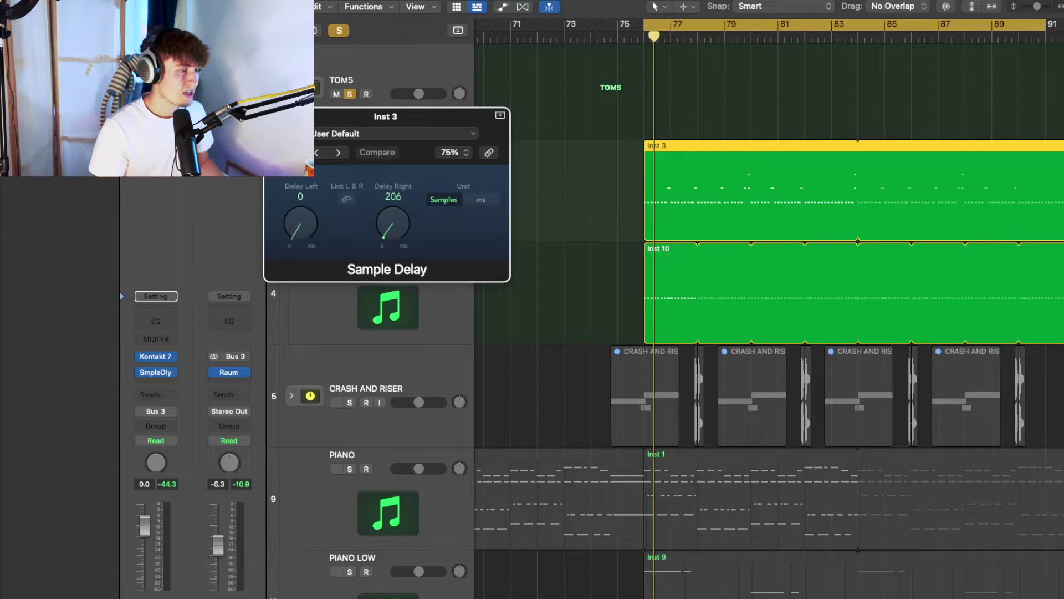
{"action": "left_click", "coordinate": [274, 115]}
Expand the CRASH AND RISER stack and solo only its pr_kick_thump track
{"action": "scroll", "coordinate": [521, 345], "scroll_direction": "down", "scroll_amount": 1}
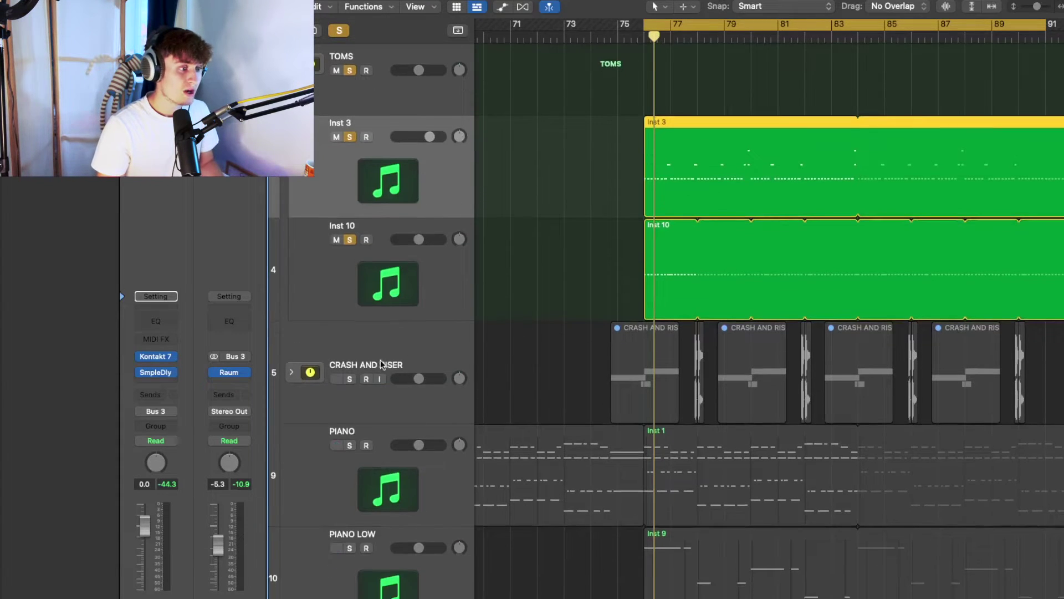
{"action": "left_click", "coordinate": [290, 373]}
{"action": "scroll", "coordinate": [896, 385], "scroll_direction": "down", "scroll_amount": 6}
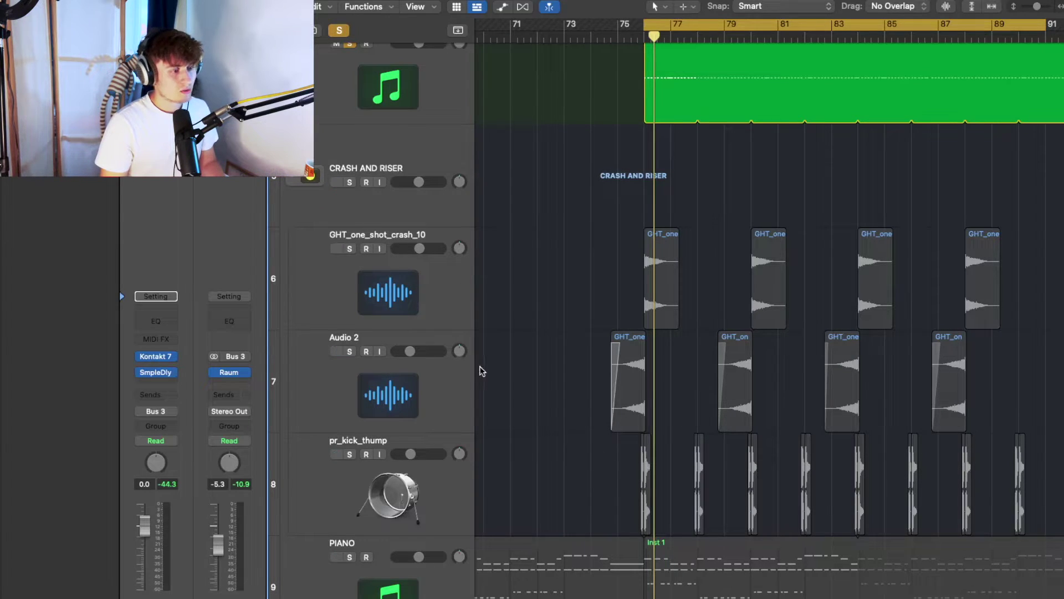
{"action": "left_click", "coordinate": [352, 478]}
{"action": "left_click", "coordinate": [351, 454]}
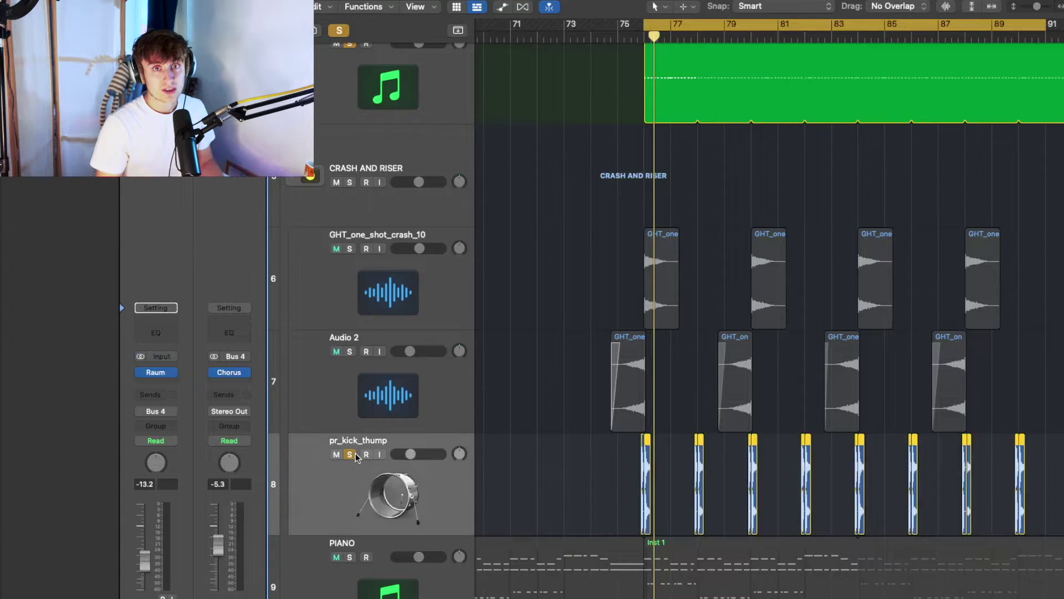
Turn off the cycle range, play pr_kick_thump from about bar 77, and clear all solos
{"action": "left_click", "coordinate": [677, 22]}
{"action": "left_click", "coordinate": [703, 37]}
{"action": "left_click", "coordinate": [685, 37]}
{"action": "key", "text": "space"}
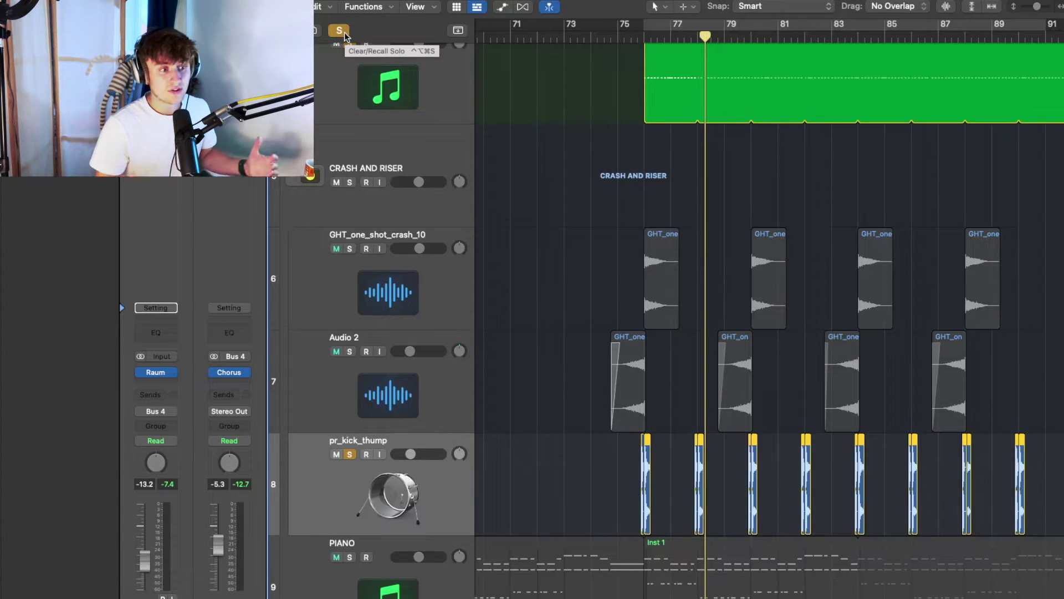
{"action": "left_click", "coordinate": [339, 31]}
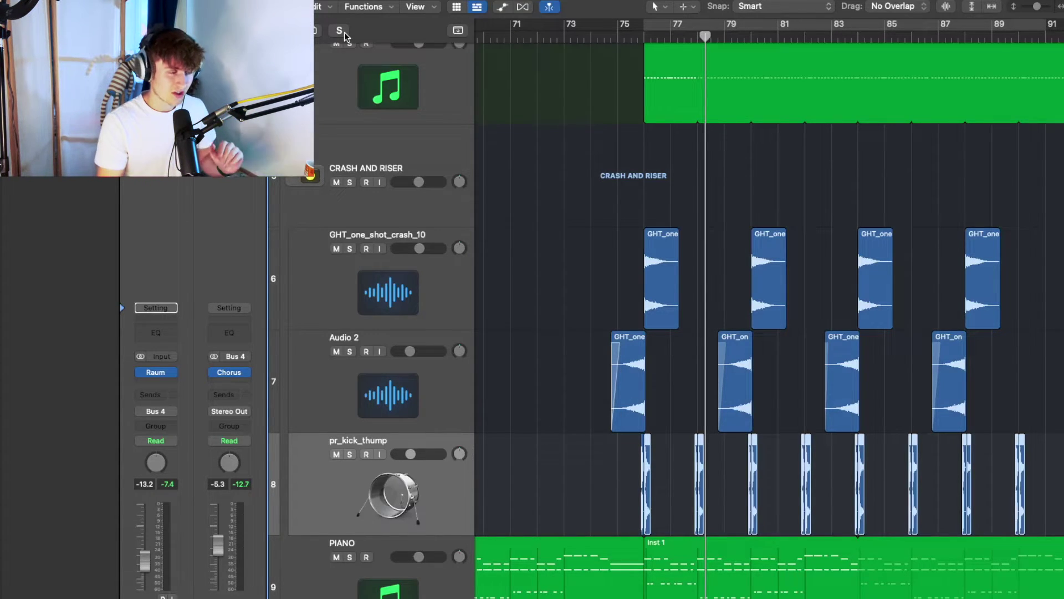
Solo the GHT_one_shot_crash_10 and Audio 2 tracks, play them from about bar 76, and clear all solos
{"action": "scroll", "coordinate": [618, 266], "scroll_direction": "down", "scroll_amount": 3}
{"action": "key", "text": "super+Up"}
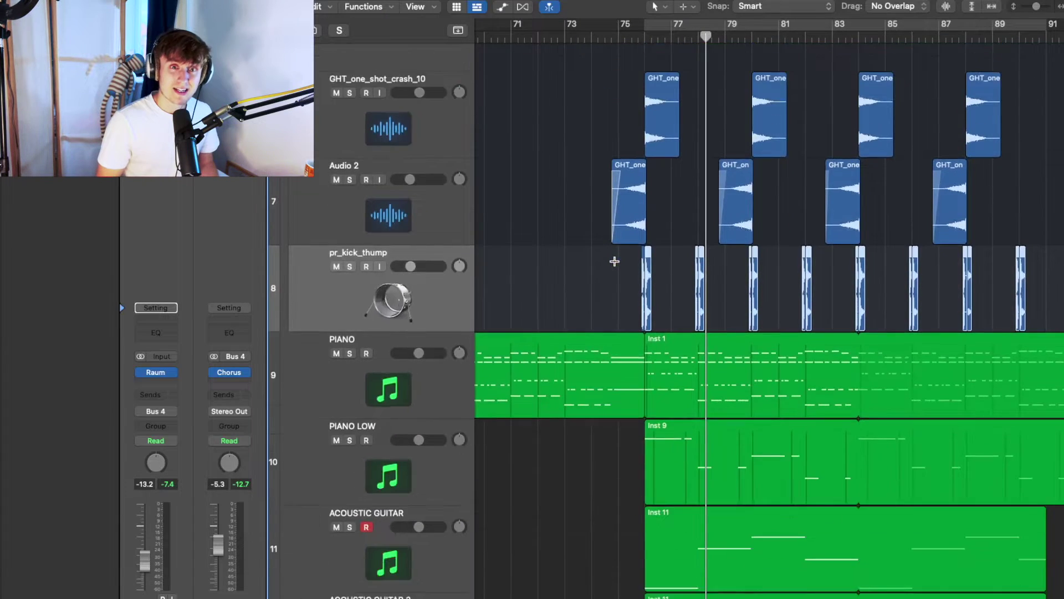
{"action": "key", "text": "super+Up"}
{"action": "key", "text": "super+Left"}
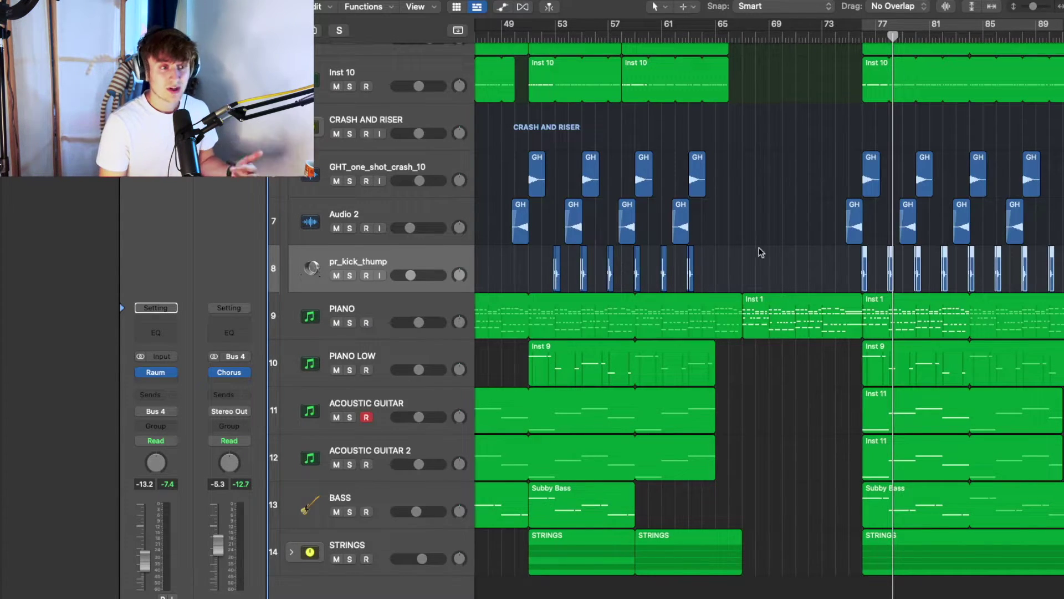
{"action": "left_click", "coordinate": [350, 181]}
{"action": "left_click", "coordinate": [349, 228]}
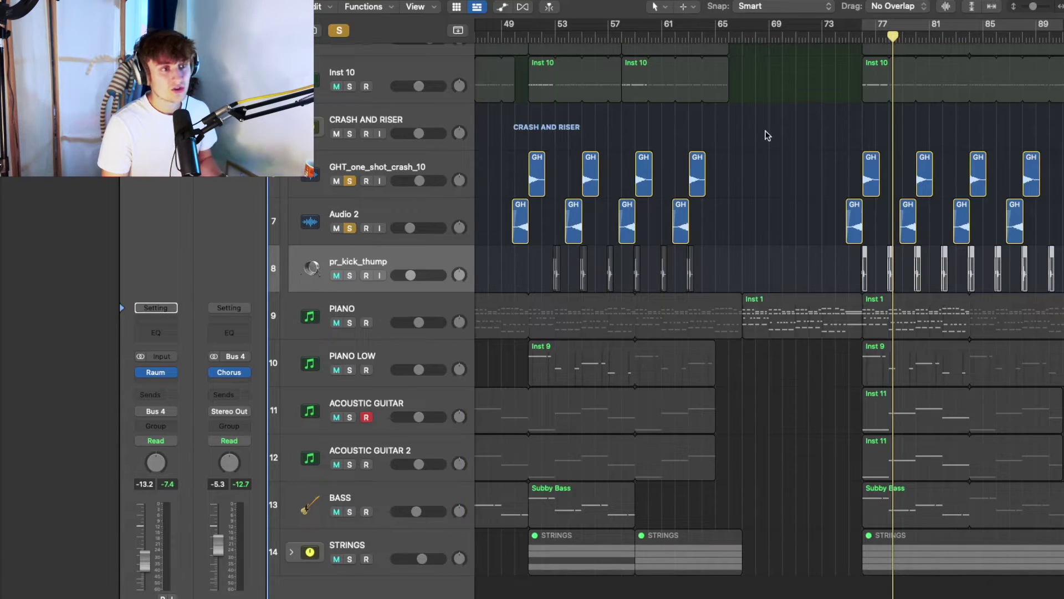
{"action": "left_click", "coordinate": [869, 34]}
{"action": "key", "text": "space"}
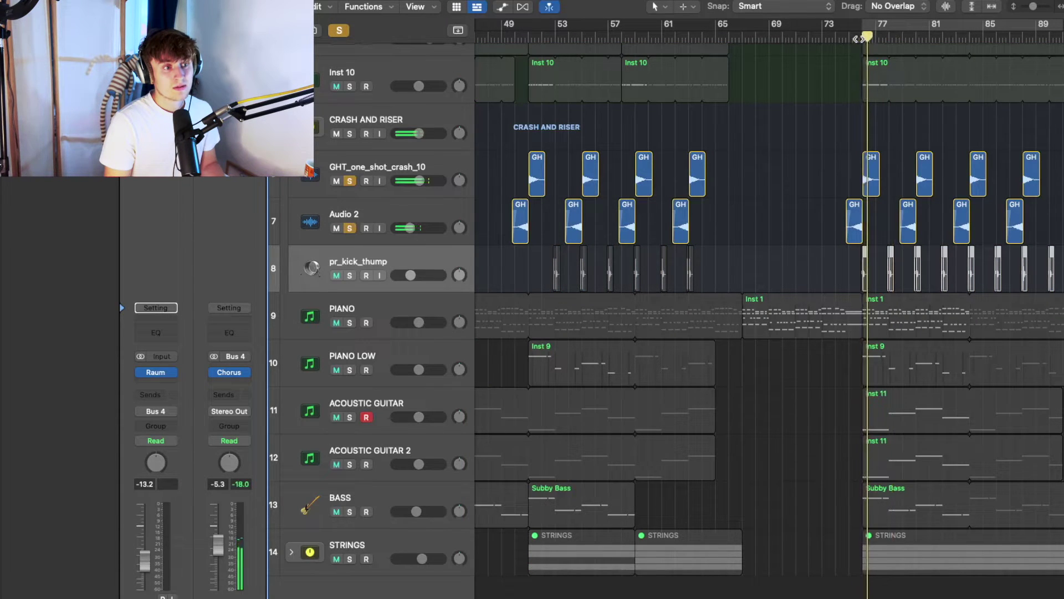
{"action": "left_click", "coordinate": [339, 30]}
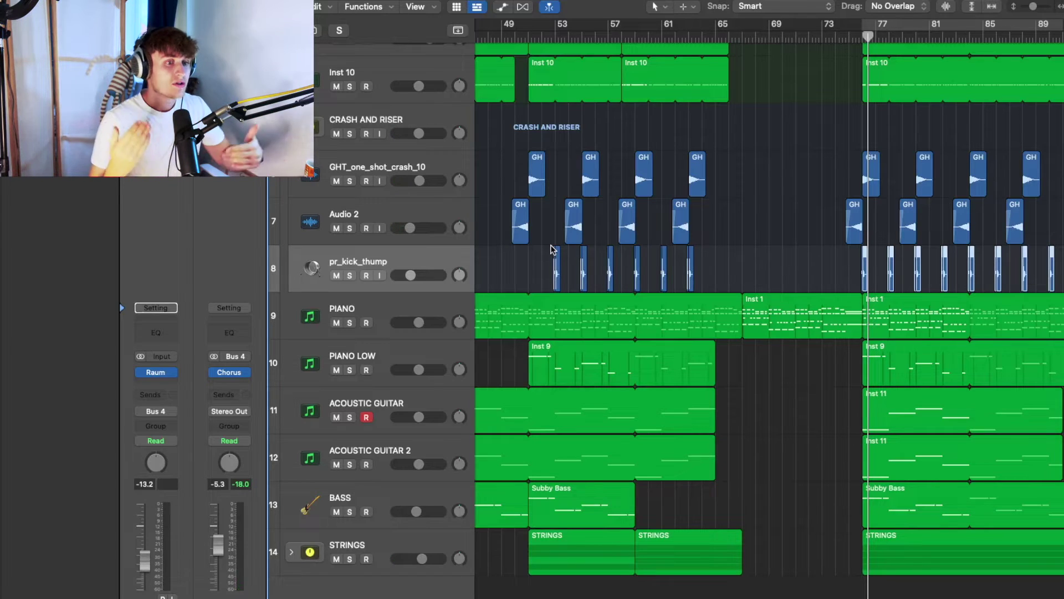
Expand the STRINGS stack and view the Omnisphere instrument loaded on its first track
{"action": "scroll", "coordinate": [771, 255], "scroll_direction": "up", "scroll_amount": 3}
{"action": "scroll", "coordinate": [768, 272], "scroll_direction": "down", "scroll_amount": 3}
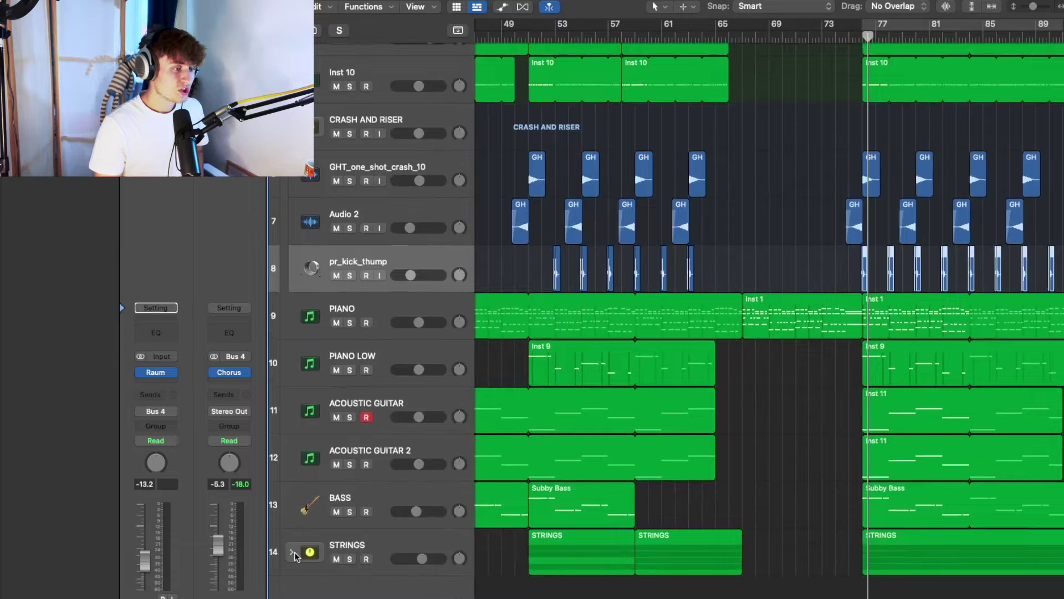
{"action": "left_click", "coordinate": [291, 553]}
{"action": "scroll", "coordinate": [332, 472], "scroll_direction": "down", "scroll_amount": 7}
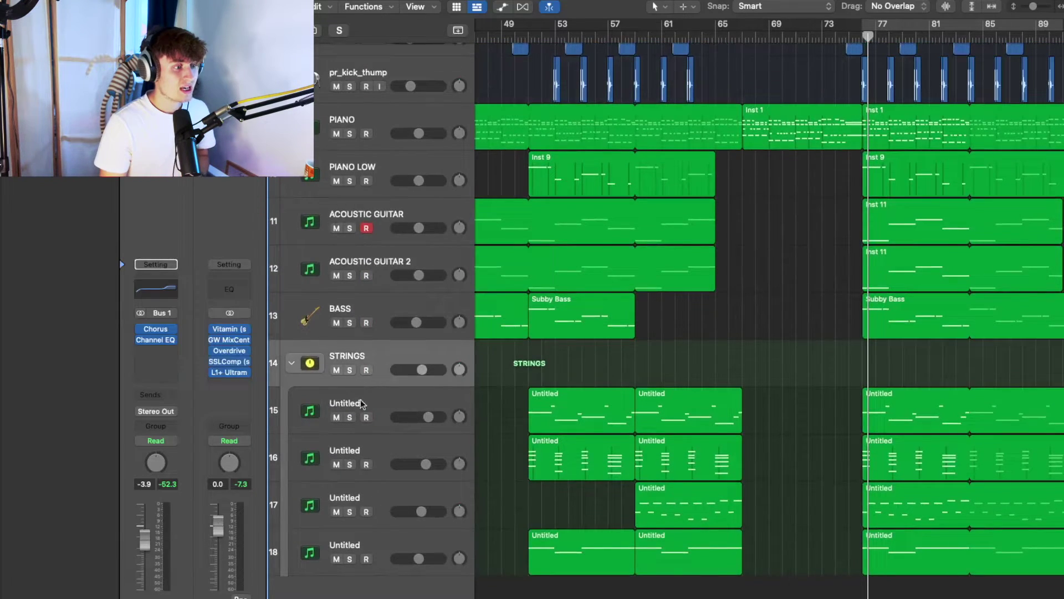
{"action": "left_click", "coordinate": [386, 411]}
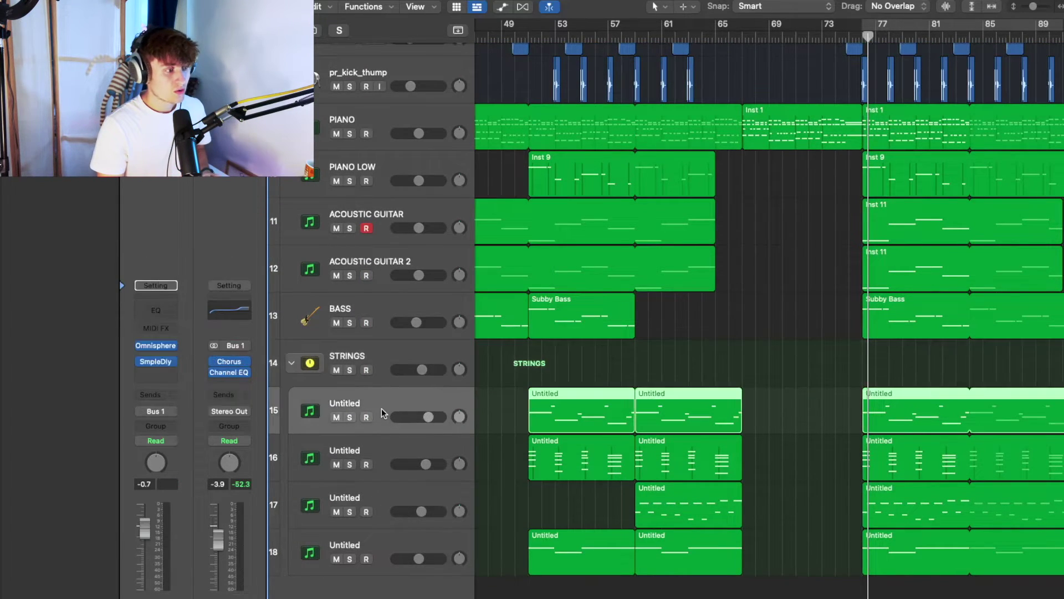
{"action": "left_click", "coordinate": [159, 347]}
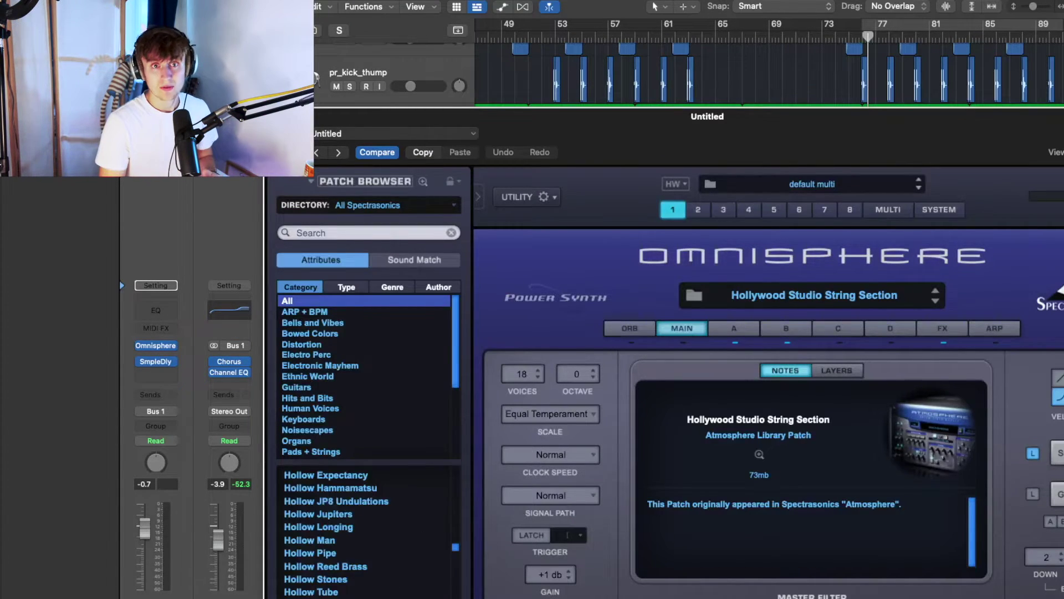
{"action": "key", "text": "super+w"}
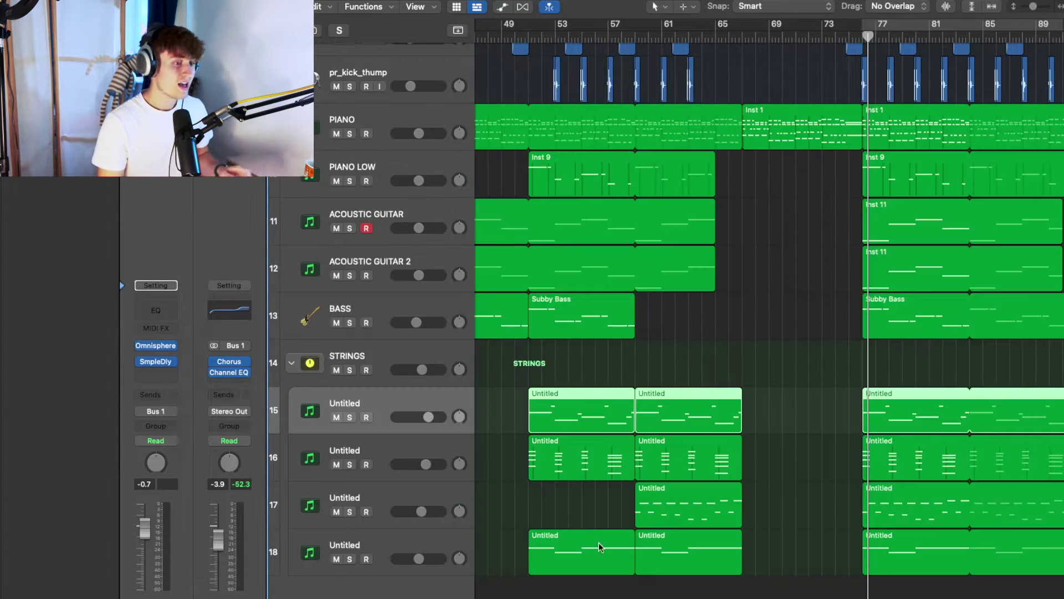
Solo the STRINGS stack, play it from about bar 76, and select its four parts' regions there one by one
{"action": "left_click", "coordinate": [350, 370]}
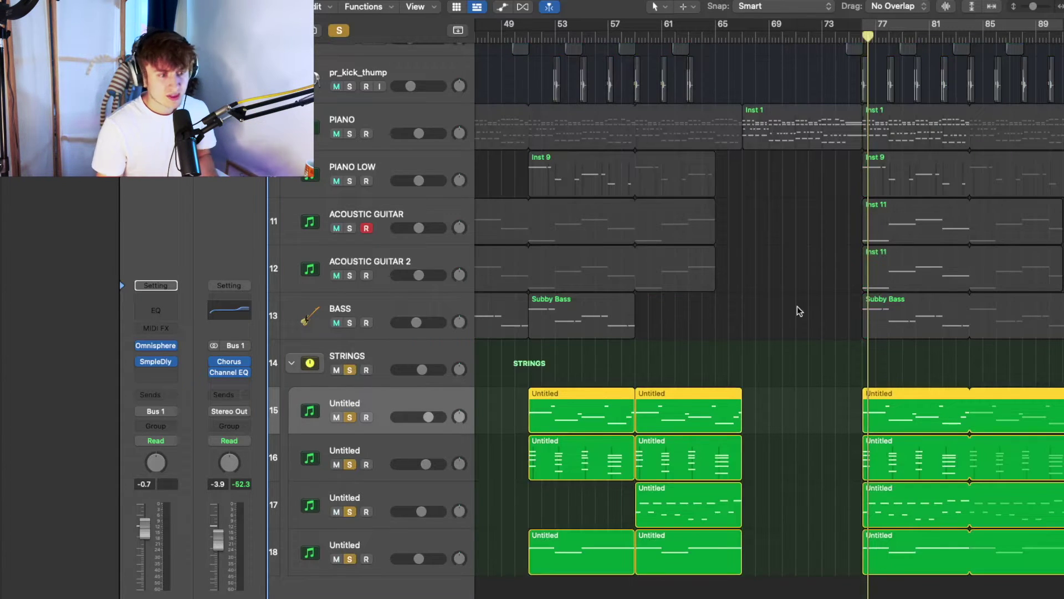
{"action": "key", "text": "space"}
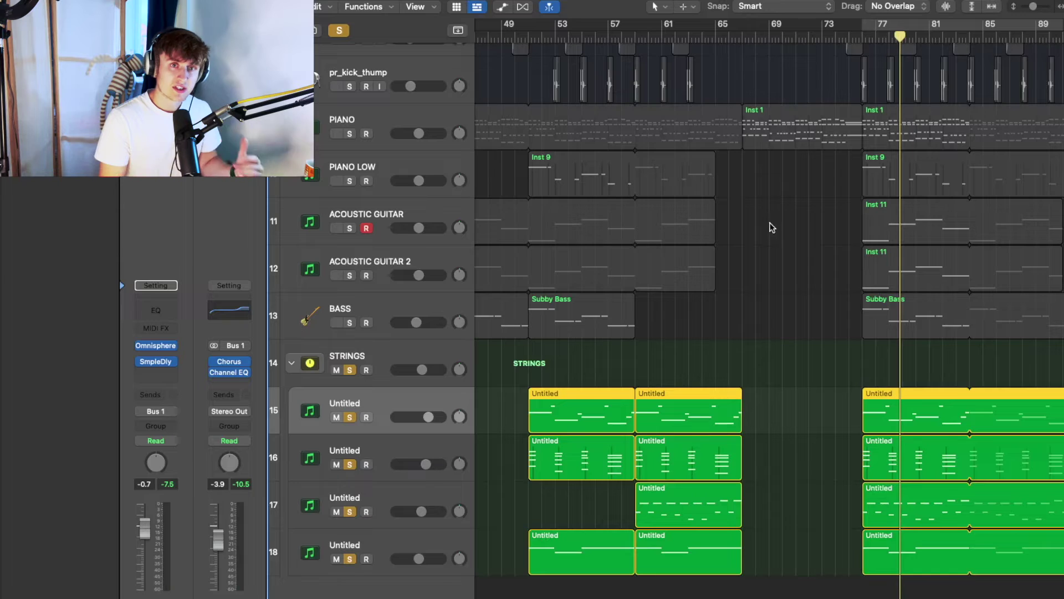
{"action": "left_click", "coordinate": [829, 381]}
{"action": "left_click", "coordinate": [919, 428]}
{"action": "left_click", "coordinate": [904, 472]}
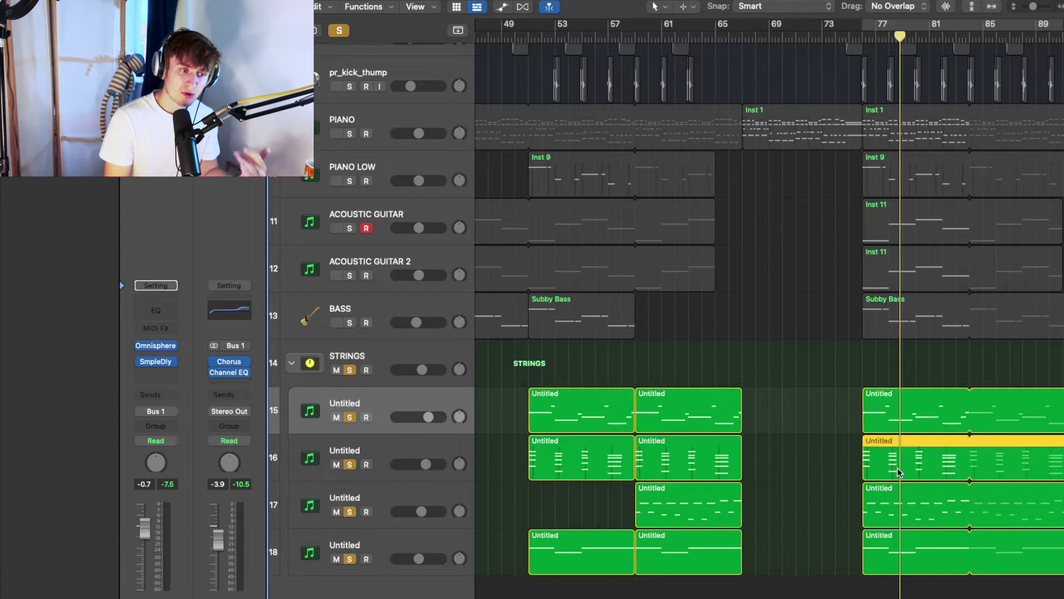
{"action": "left_click", "coordinate": [902, 503]}
{"action": "left_click", "coordinate": [916, 543]}
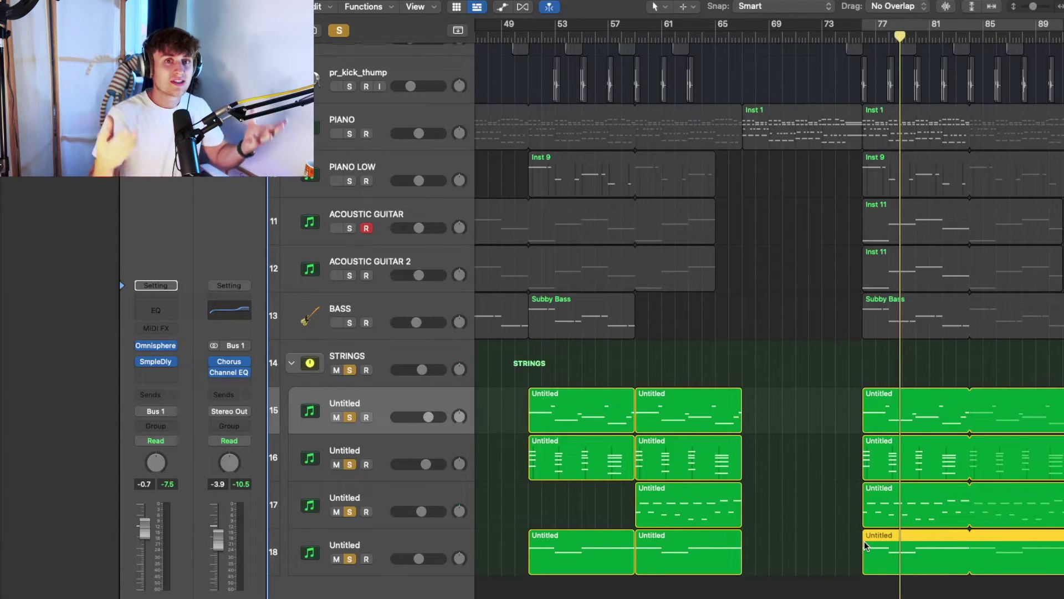
{"action": "left_click", "coordinate": [911, 461]}
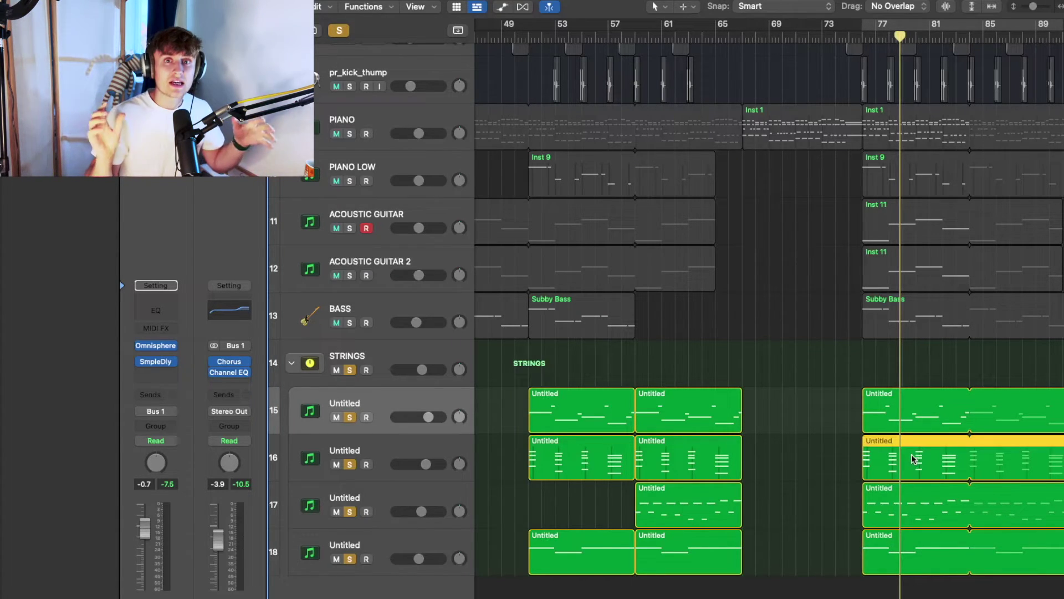
{"action": "left_click", "coordinate": [919, 429]}
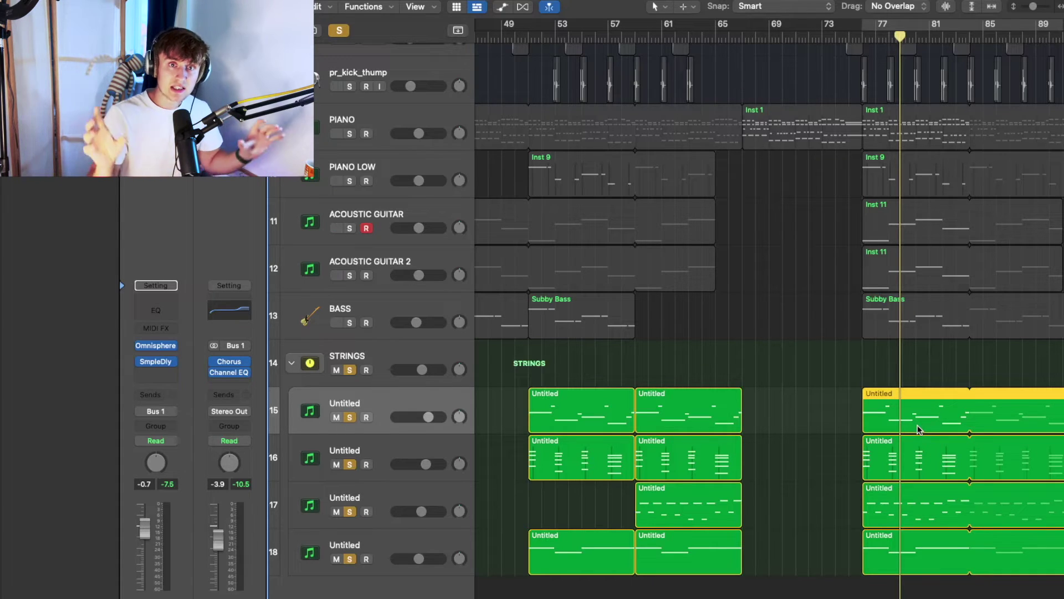
{"action": "left_click", "coordinate": [911, 507]}
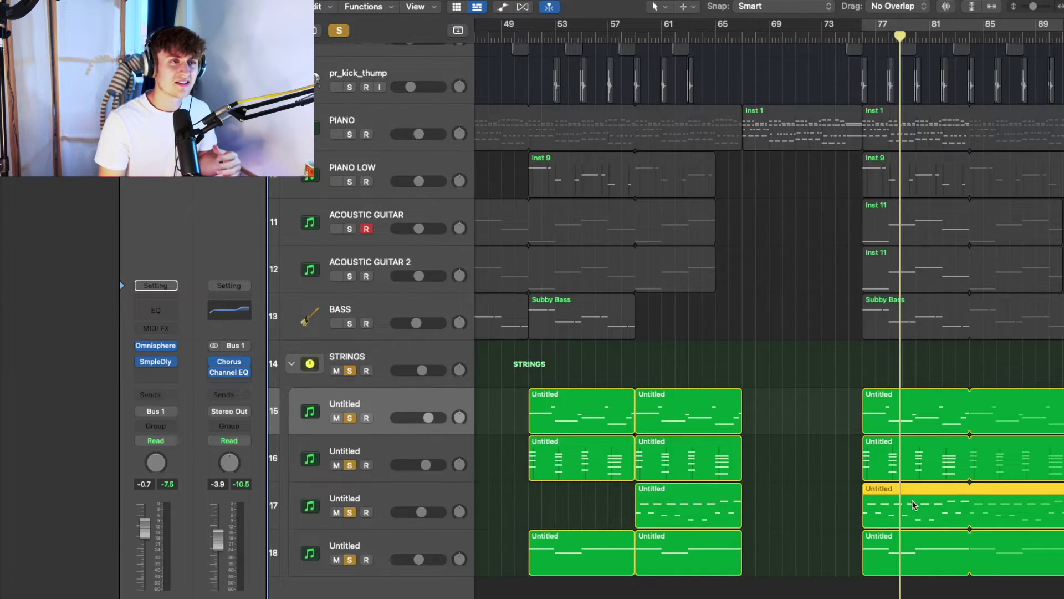
Keep only the first string track (track 15) soloed and play it from bar 76
{"action": "left_click", "coordinate": [863, 36]}
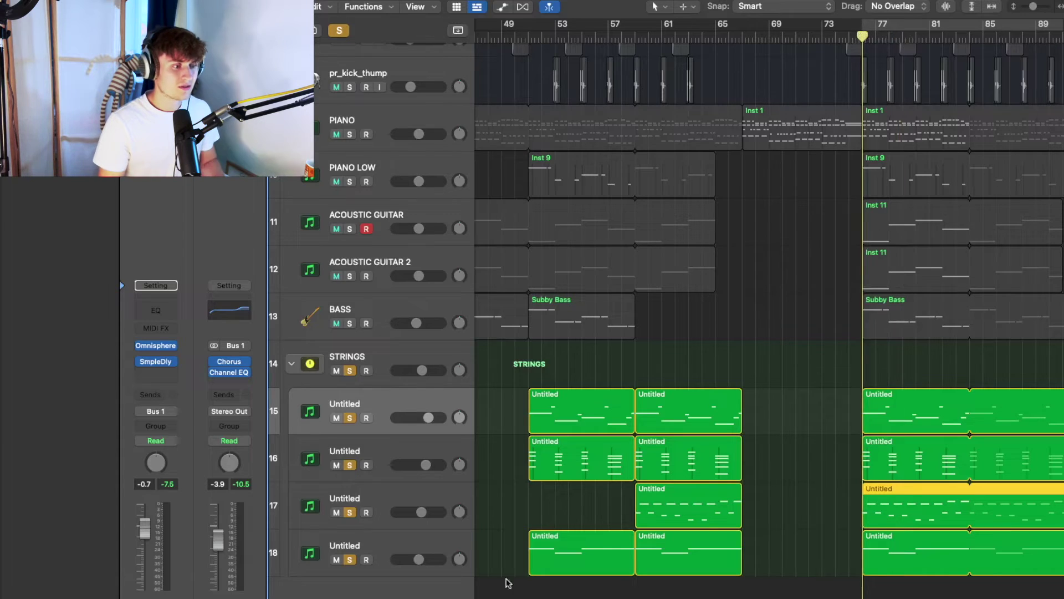
{"action": "left_click_drag", "start_coordinate": [349, 467], "coordinate": [361, 591]}
{"action": "key", "text": "space"}
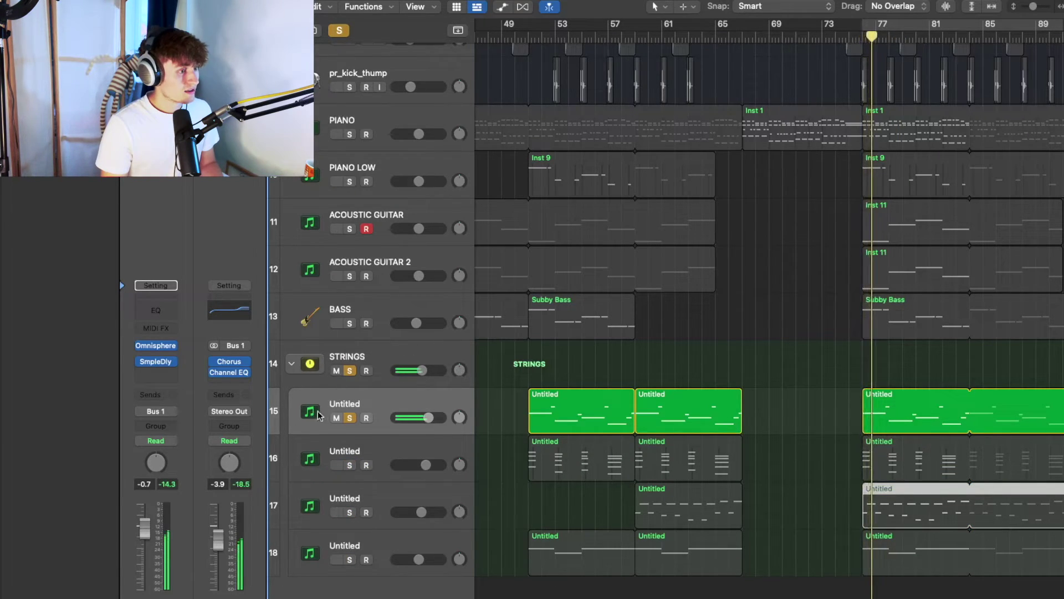
Switch the solo to the second string track (track 16) and play it from about bar 76
{"action": "left_click", "coordinate": [349, 417]}
{"action": "left_click", "coordinate": [350, 465]}
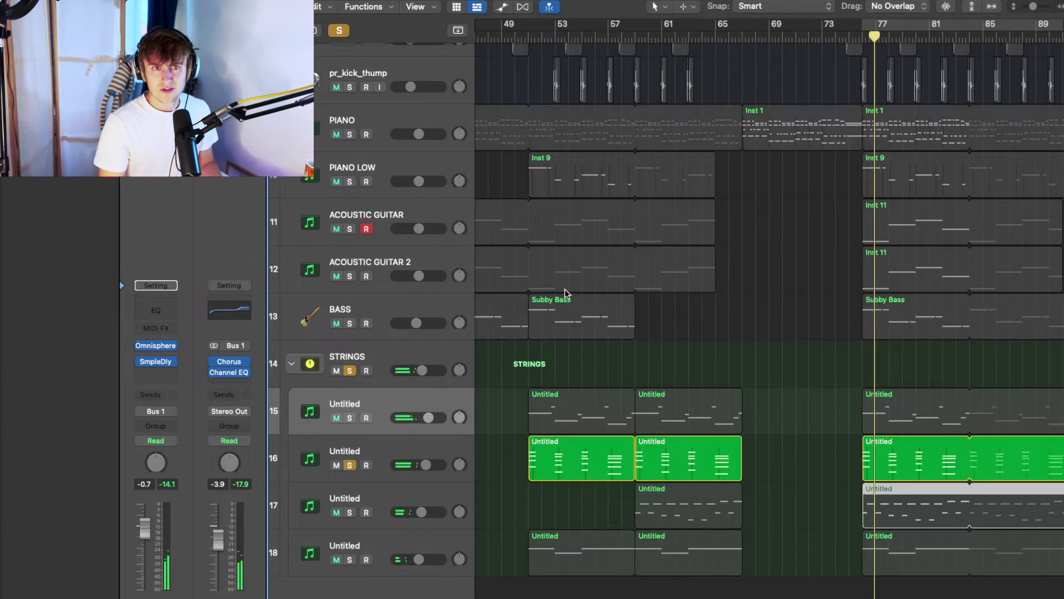
{"action": "left_click", "coordinate": [858, 39]}
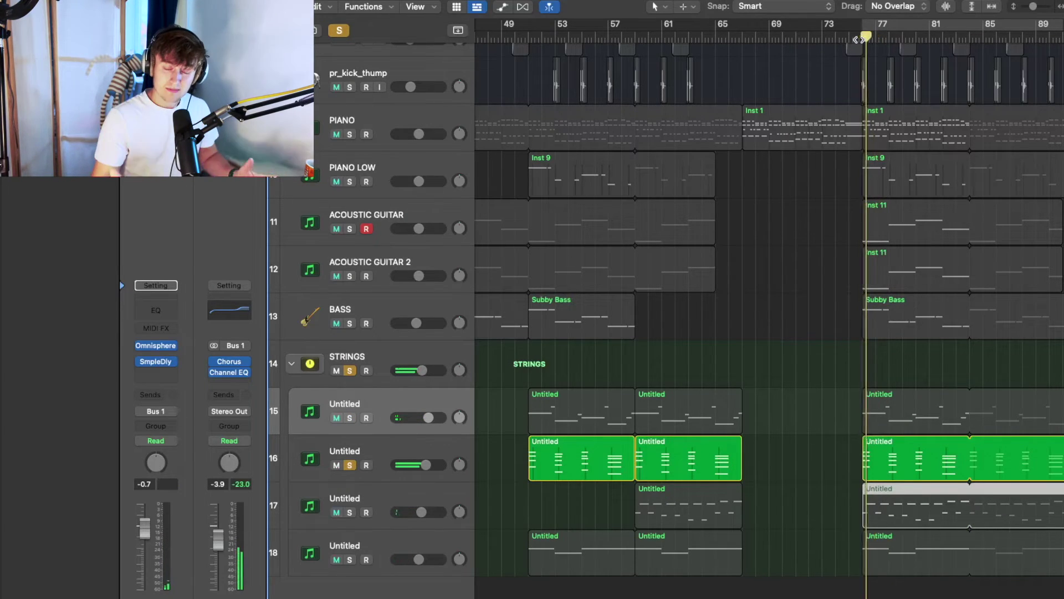
{"action": "key", "text": "space"}
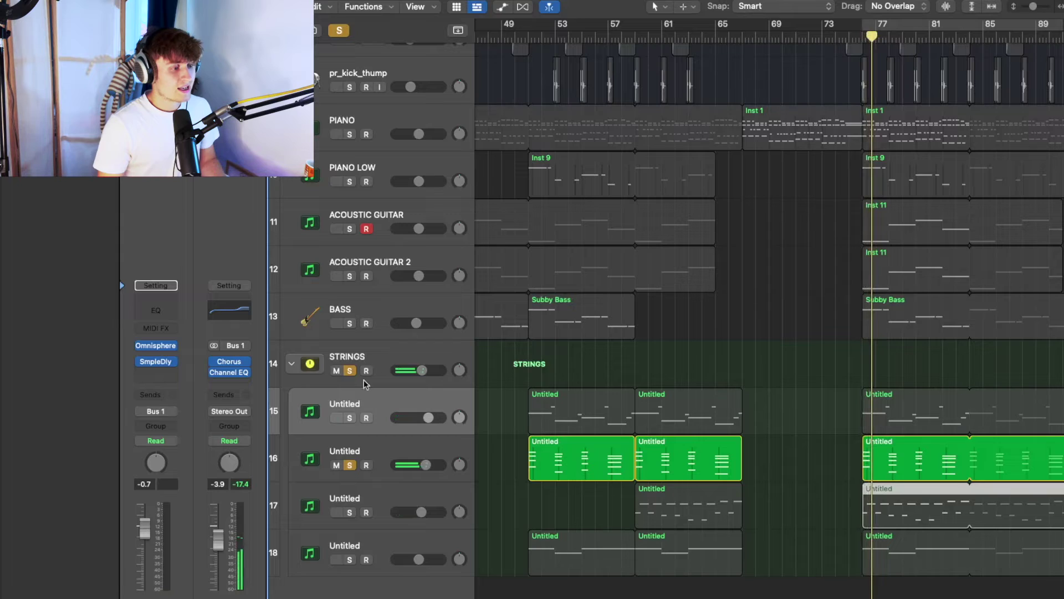
Switch the solo to the third string track (track 17) and play it from bar 76
{"action": "left_click", "coordinate": [349, 464]}
{"action": "left_click", "coordinate": [350, 512]}
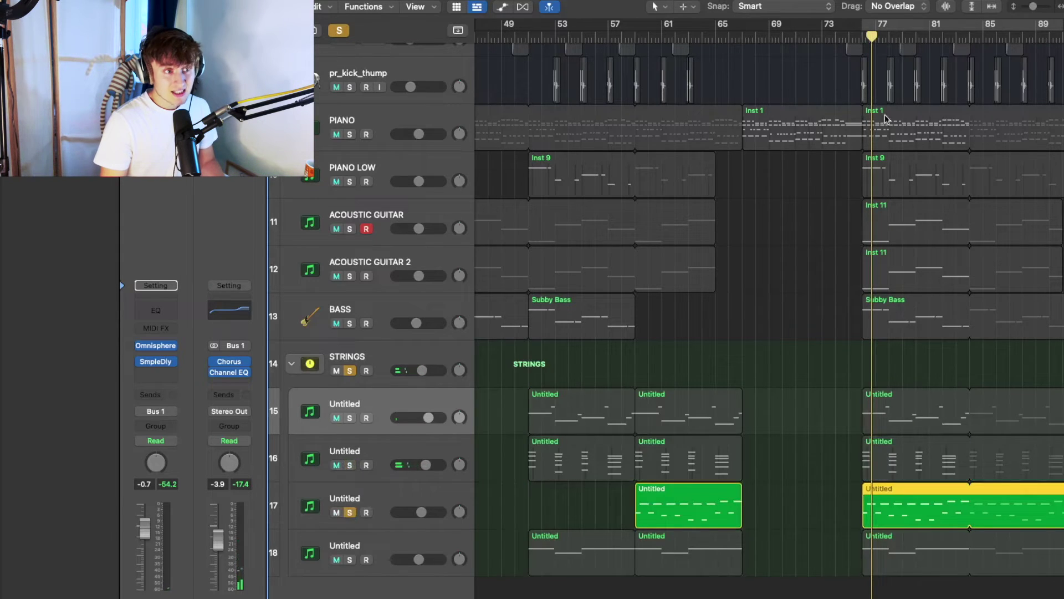
{"action": "left_click", "coordinate": [862, 37]}
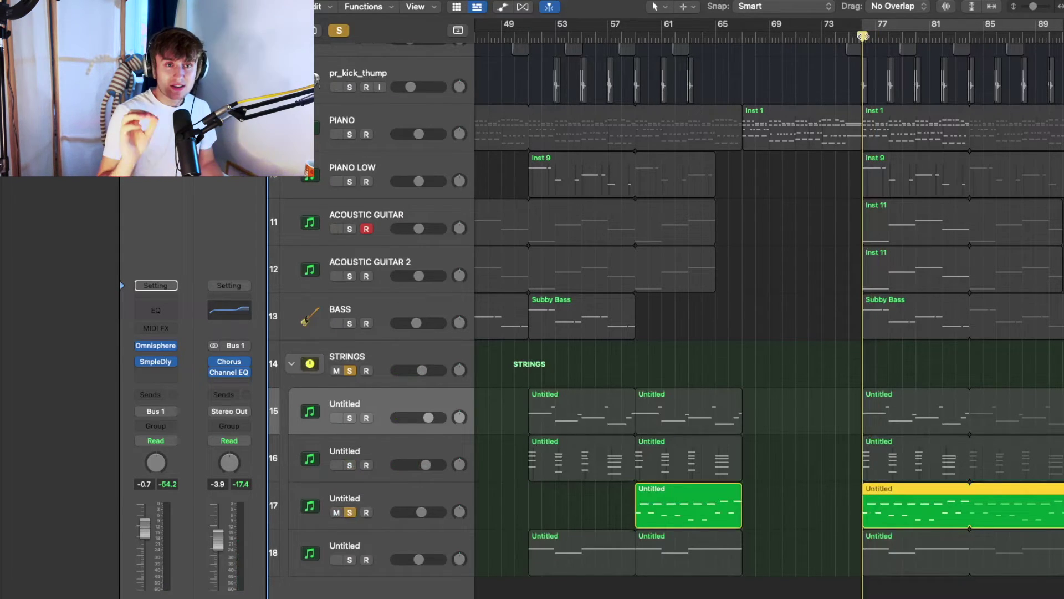
{"action": "key", "text": "space"}
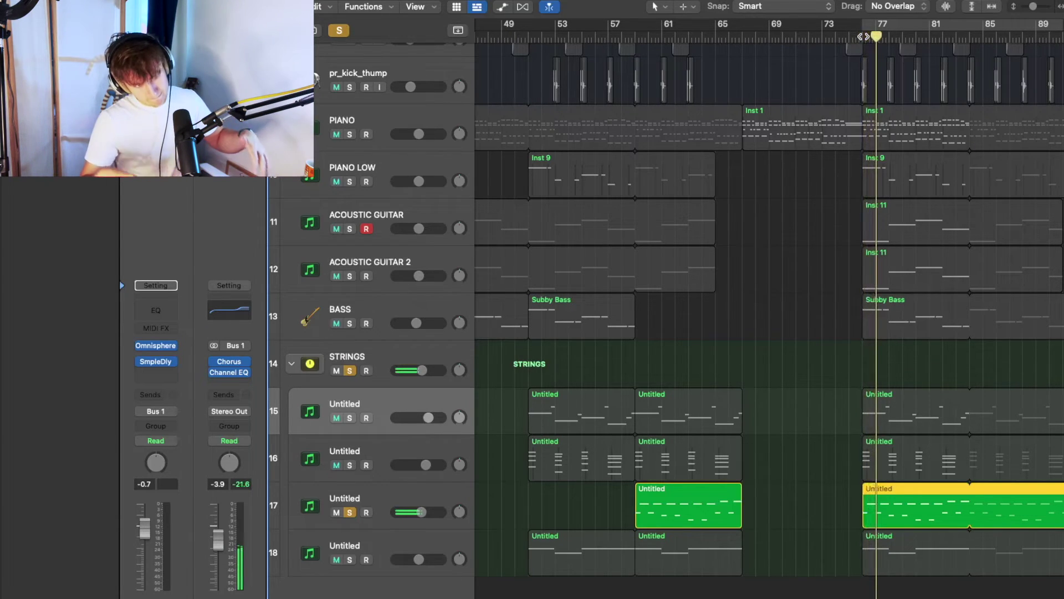
{"action": "key", "text": "space"}
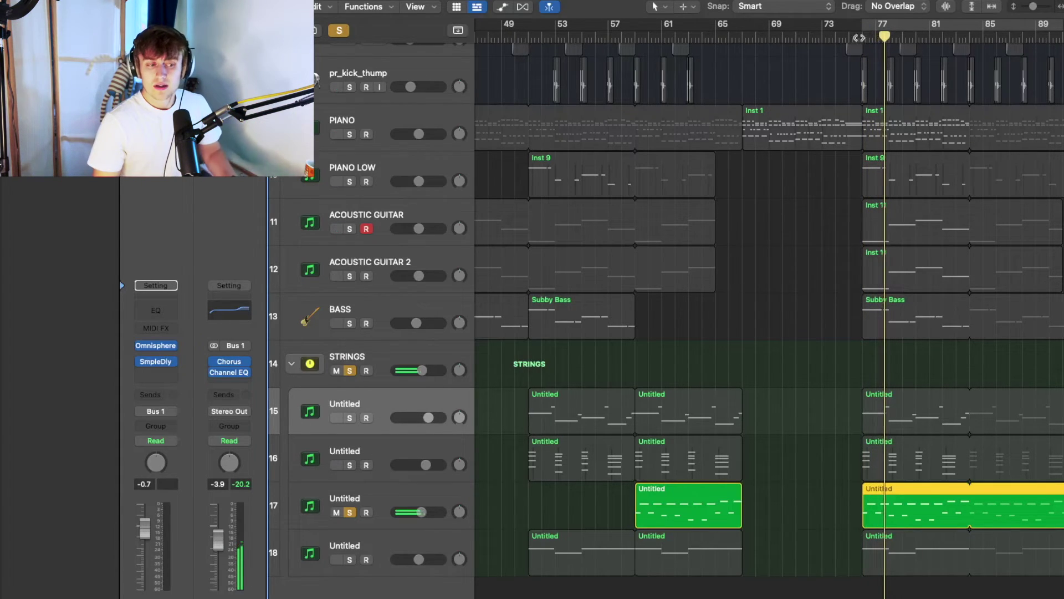
Switch the solo to the fourth string track (track 18), play it from about bar 76, and clear the solo
{"action": "left_click", "coordinate": [349, 512]}
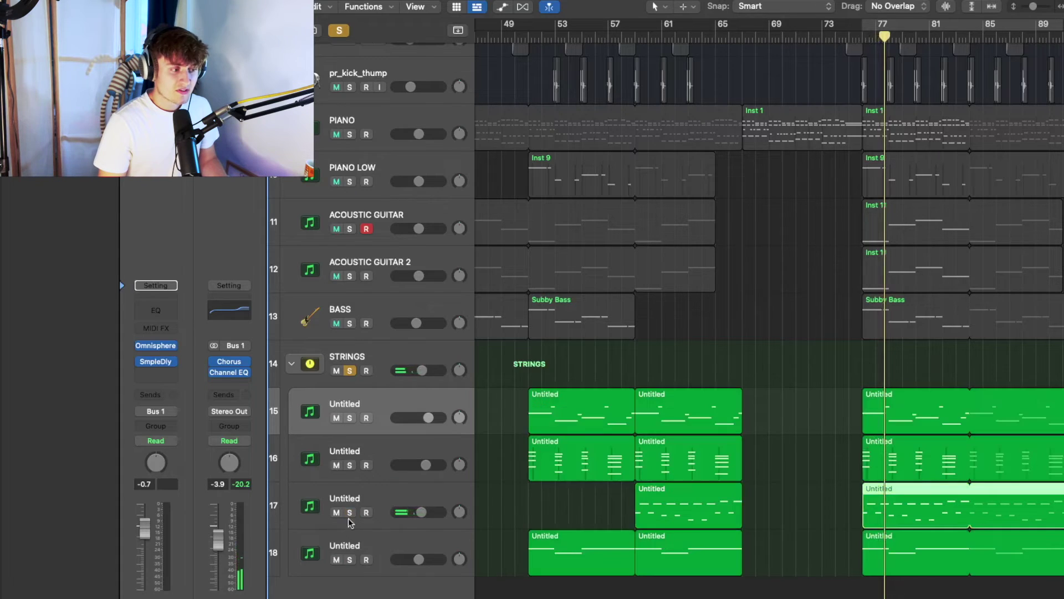
{"action": "left_click", "coordinate": [351, 560]}
{"action": "key", "text": "space"}
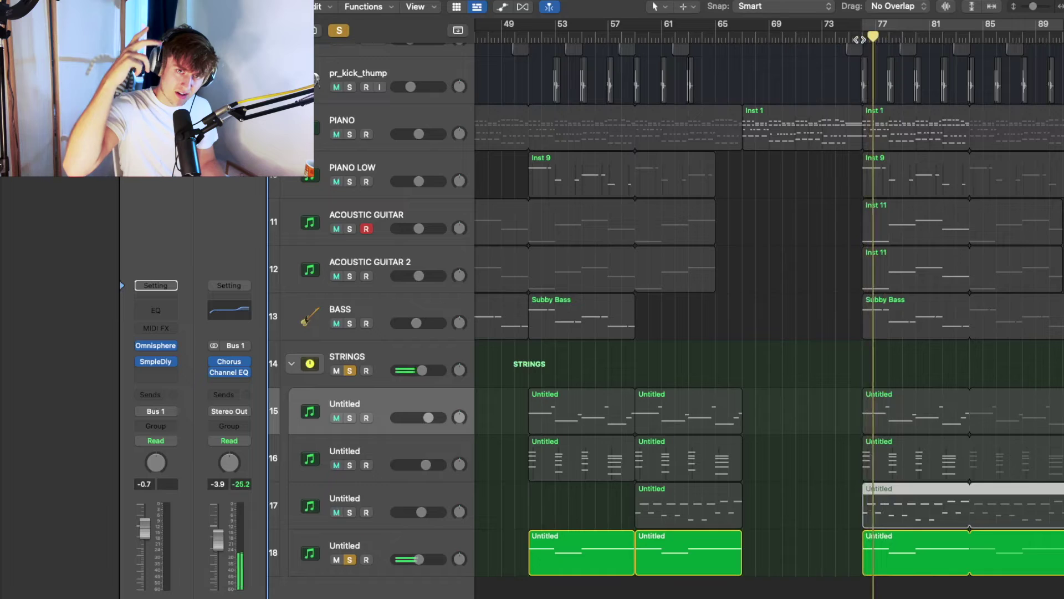
{"action": "key", "text": "space"}
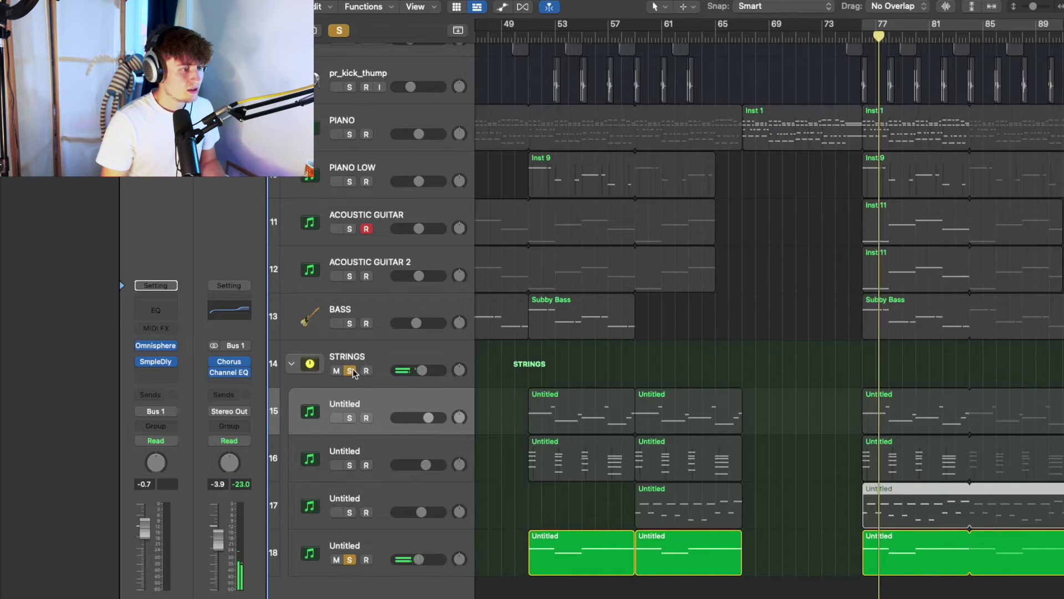
{"action": "left_click", "coordinate": [349, 559]}
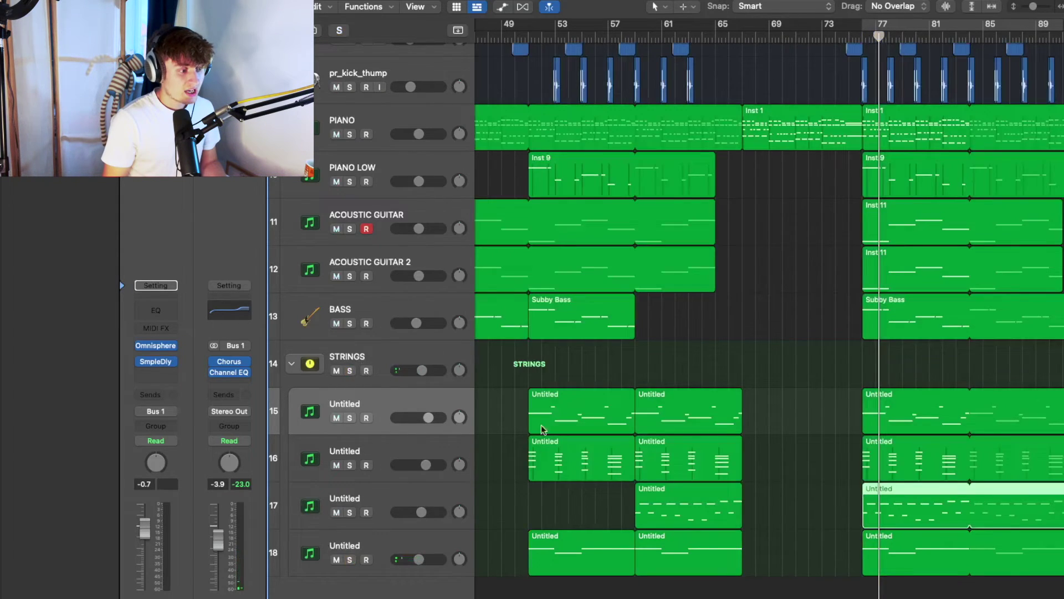
Show all tracks from bar 1 and examine where the third string track (track 17) plays in the arrangement
{"action": "scroll", "coordinate": [700, 293], "scroll_direction": "down", "scroll_amount": 5}
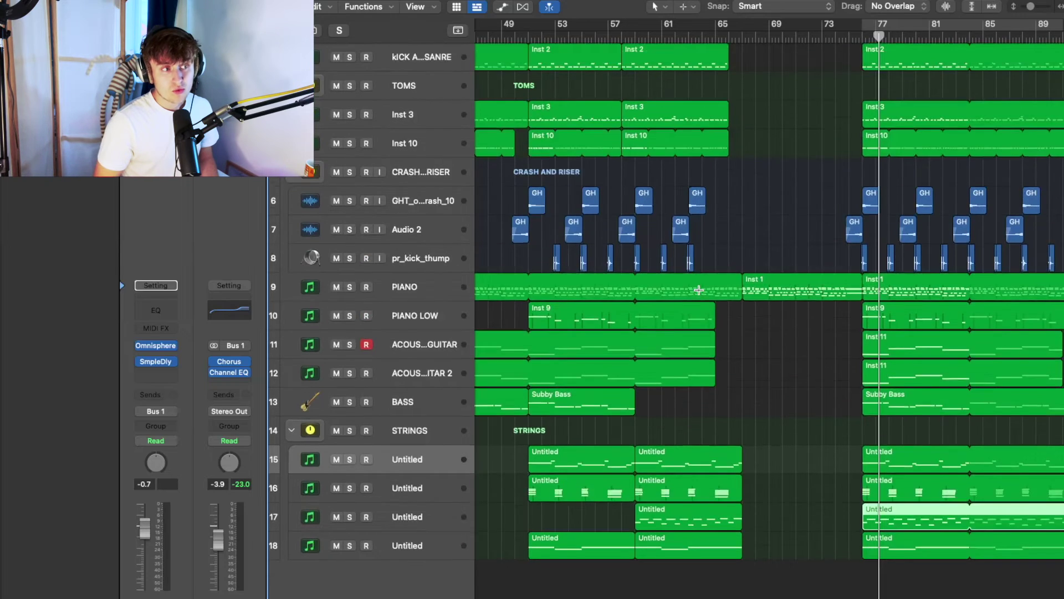
{"action": "scroll", "coordinate": [699, 290], "scroll_direction": "down", "scroll_amount": 3}
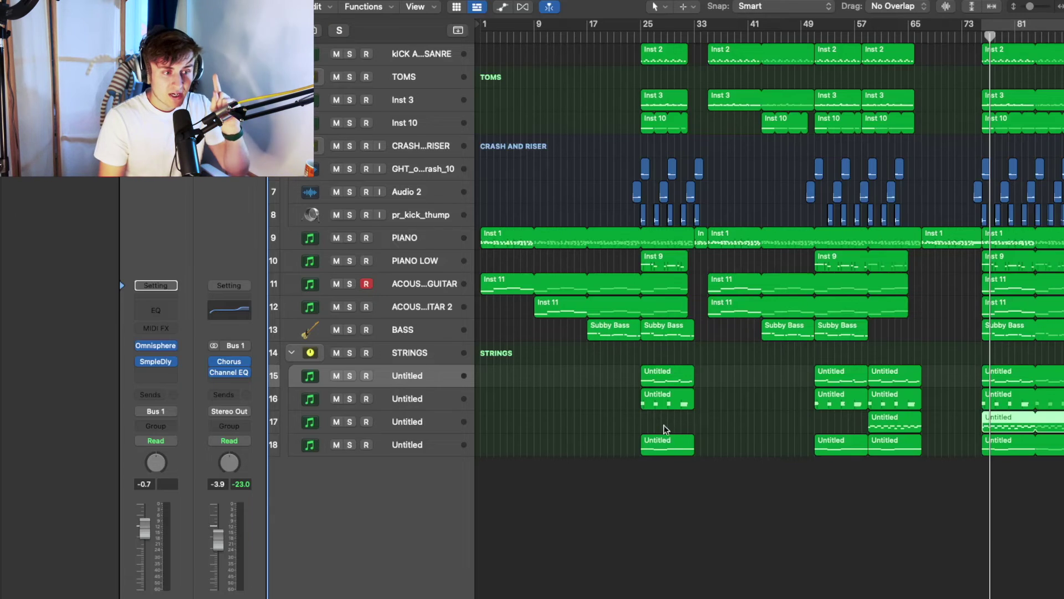
{"action": "left_click", "coordinate": [441, 426]}
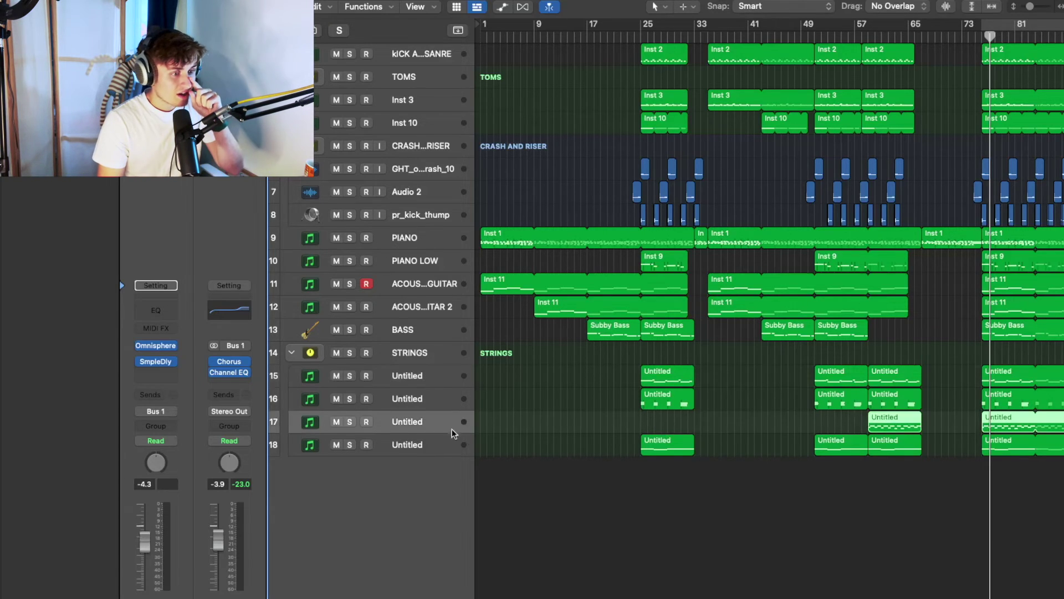
{"action": "left_click", "coordinate": [731, 433]}
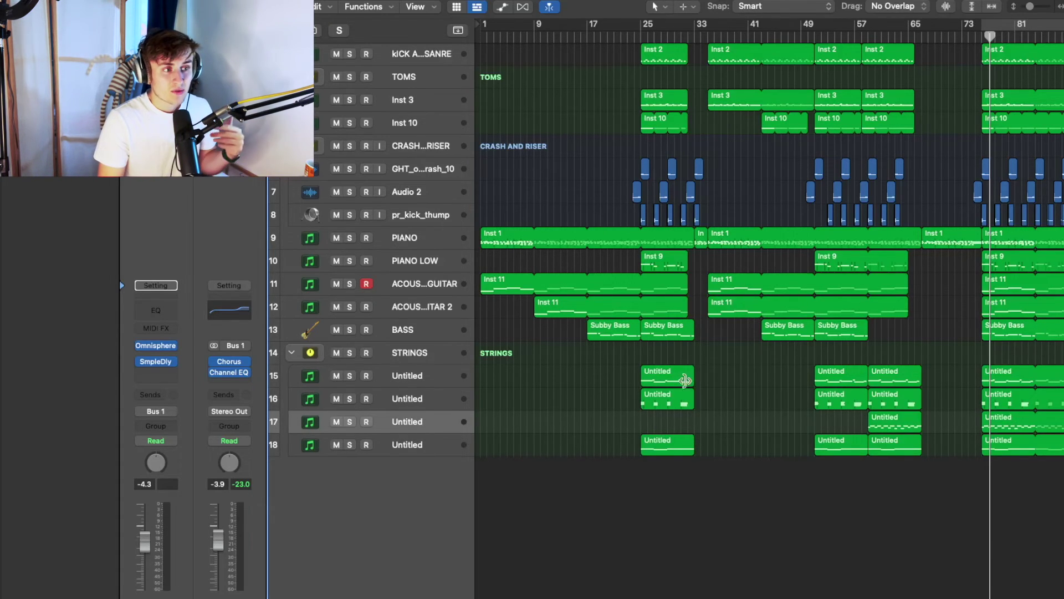